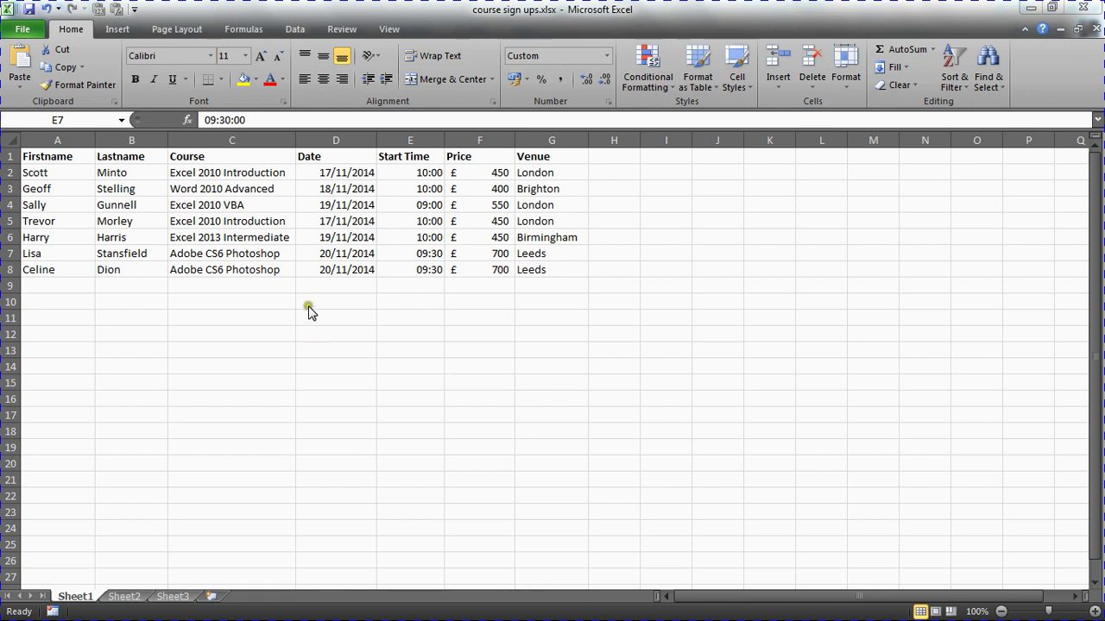
Step: Check the formats of the Date, Start Time and Price values in D2:F8, then move to the Word letter
drag(354, 173, 373, 272)
drag(422, 178, 429, 270)
drag(462, 172, 484, 269)
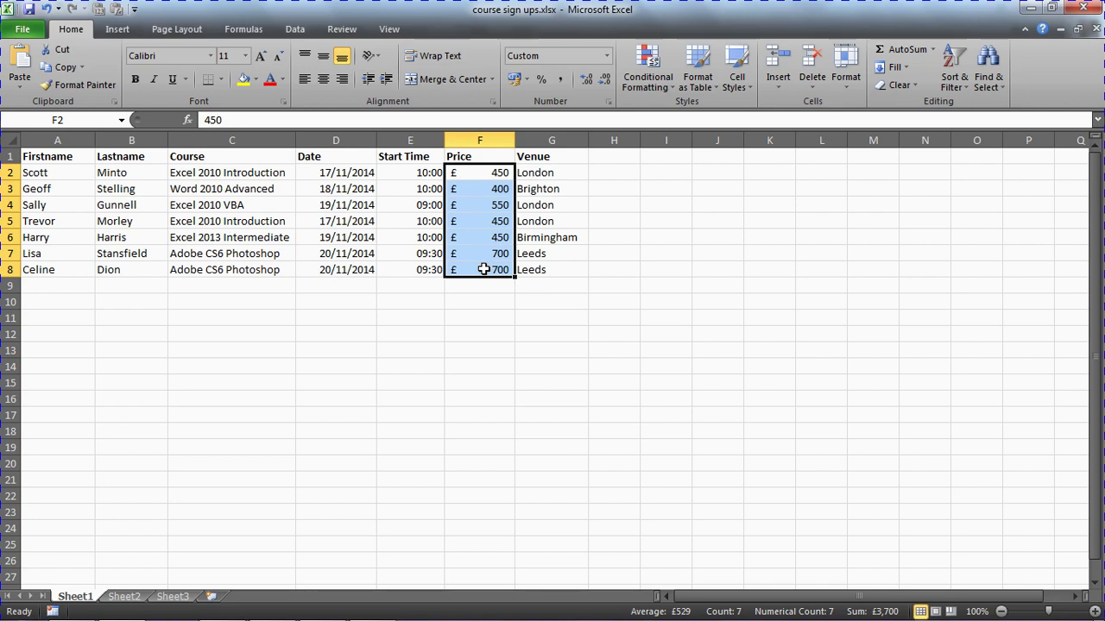
drag(336, 173, 345, 274)
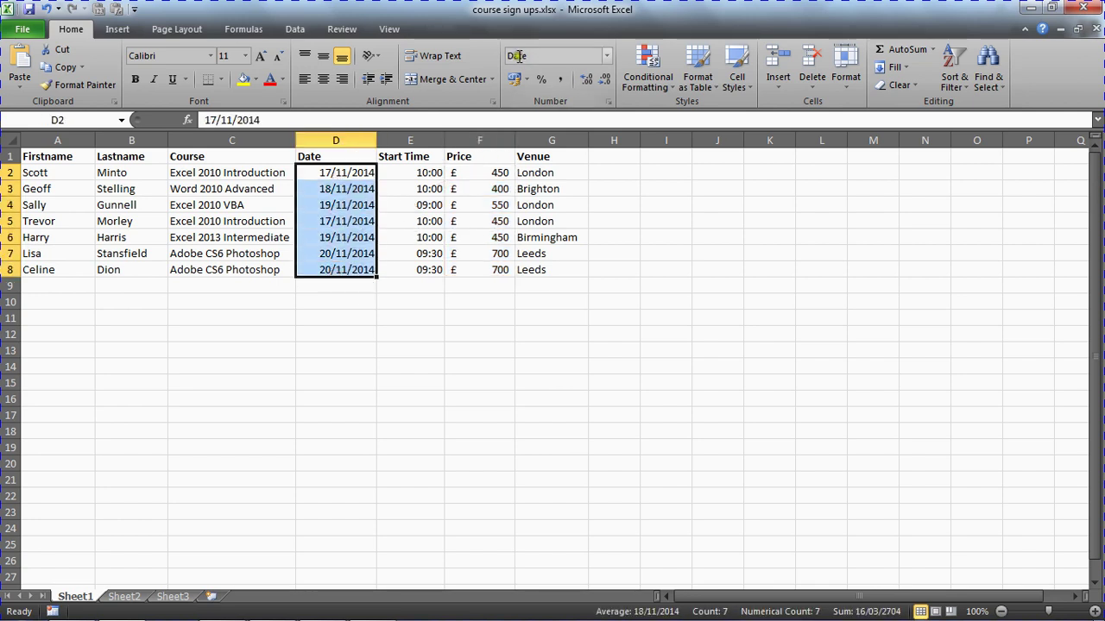
click(361, 173)
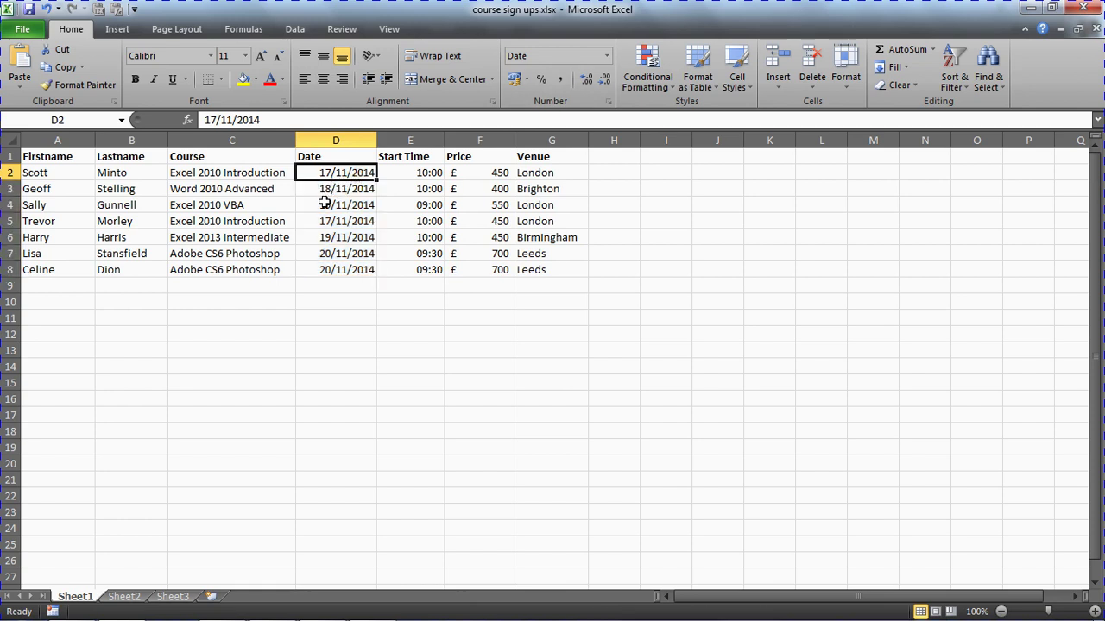
drag(421, 175, 432, 271)
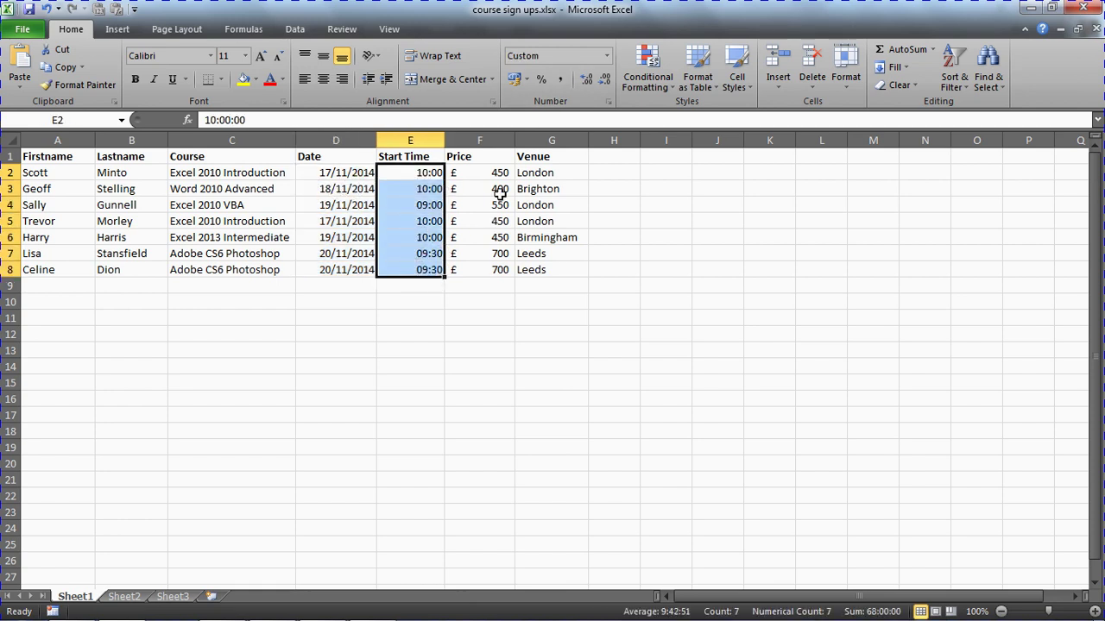
drag(503, 178, 489, 270)
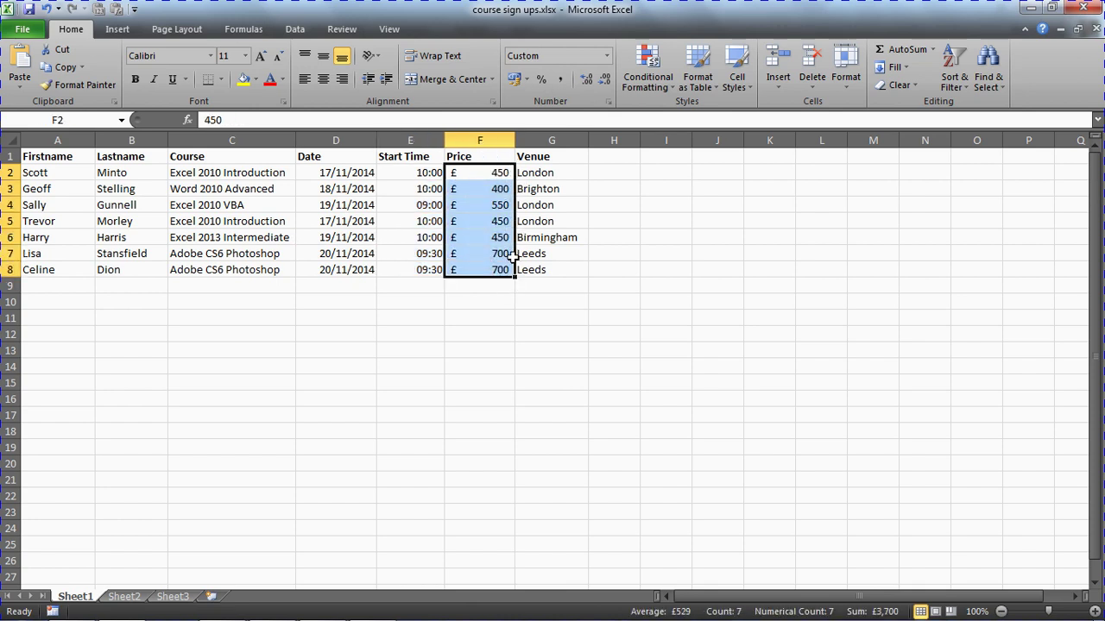
click(539, 271)
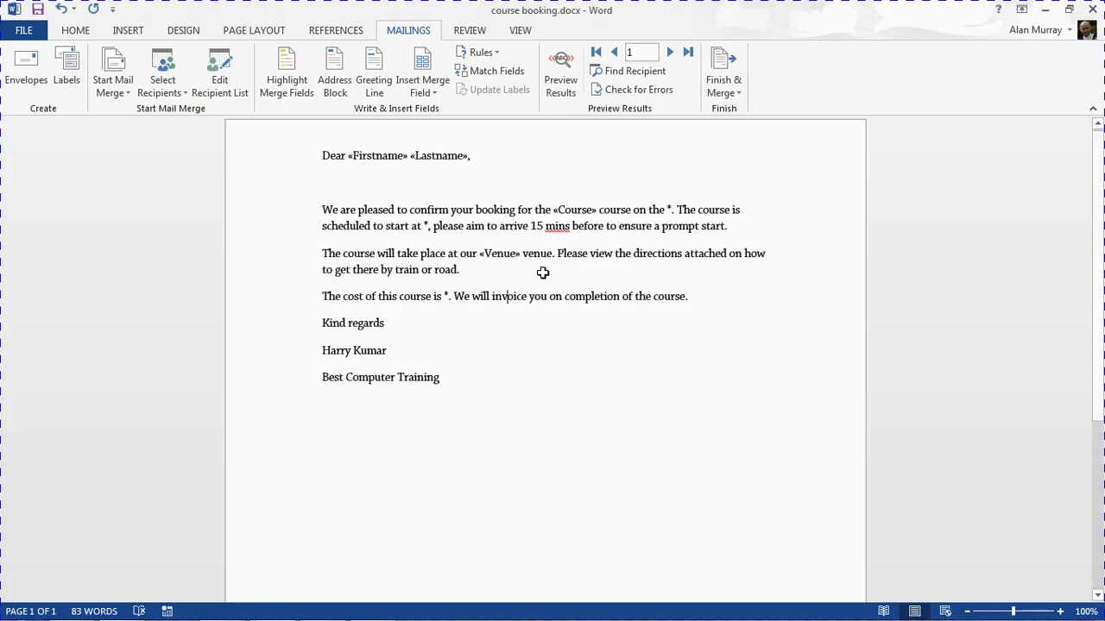
click(526, 280)
Step: Insert Date after 'on the', Start_Time after 'start at', and Price in the cost sentence
double_click(669, 209)
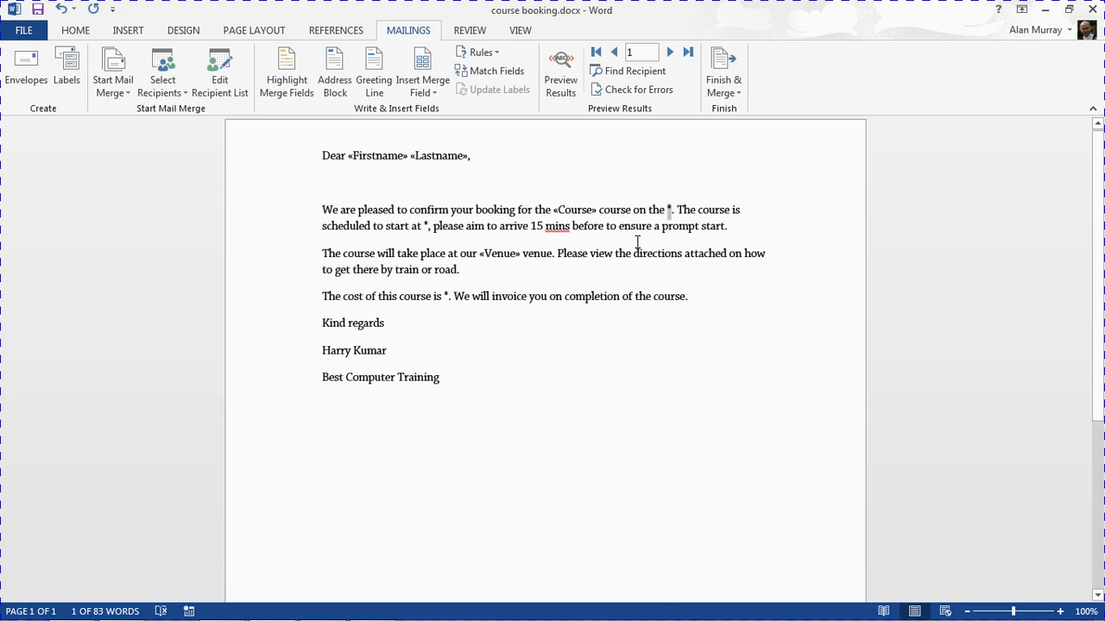
click(424, 93)
click(435, 237)
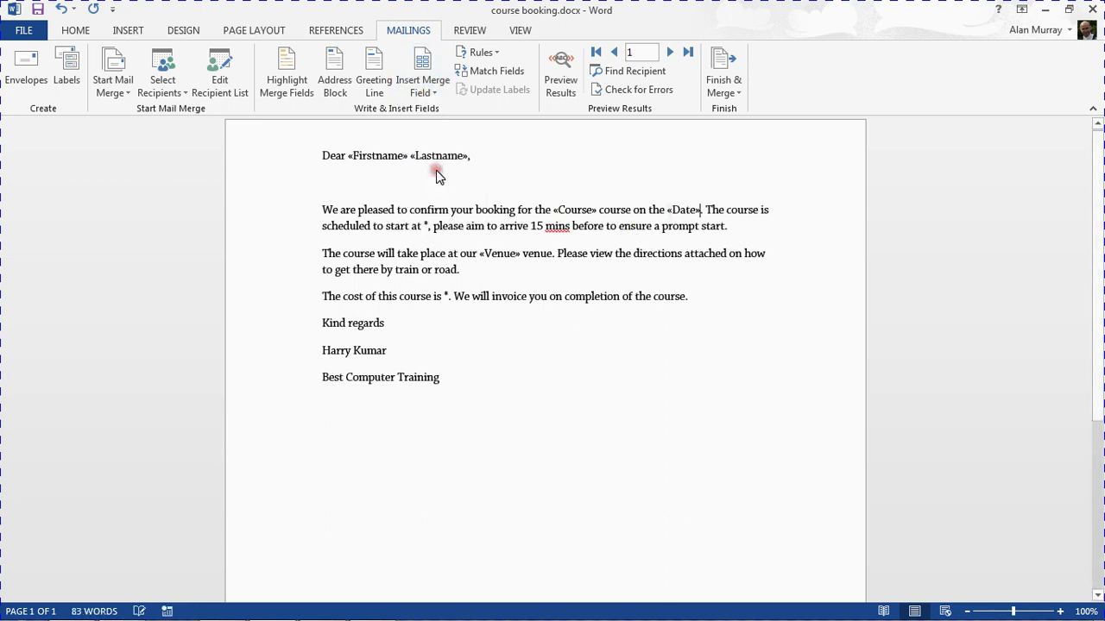
double_click(425, 225)
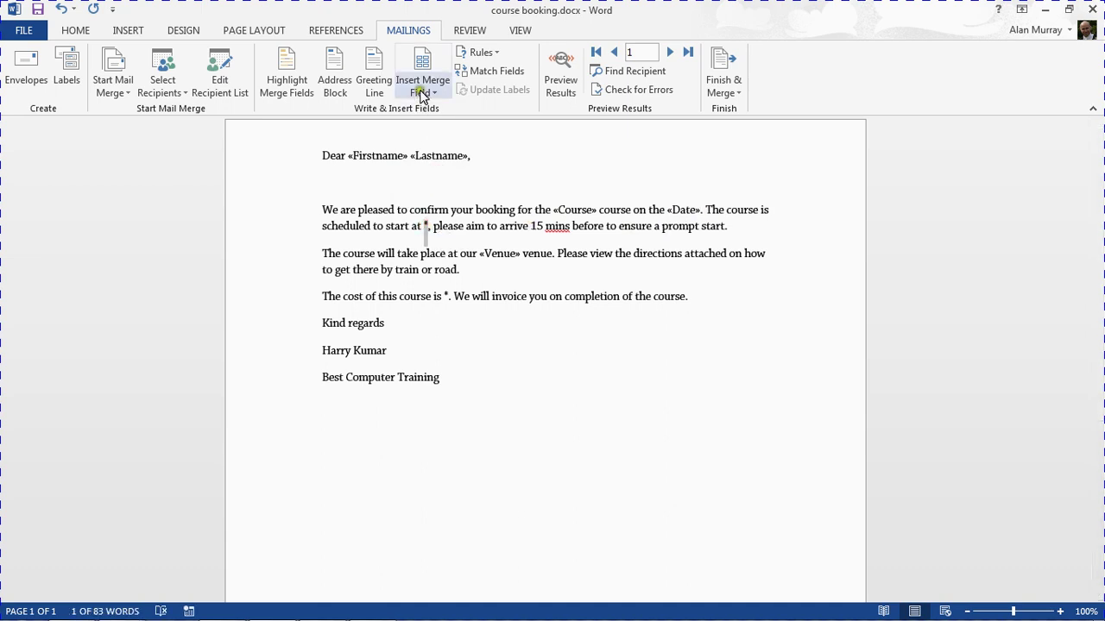
click(422, 96)
click(429, 186)
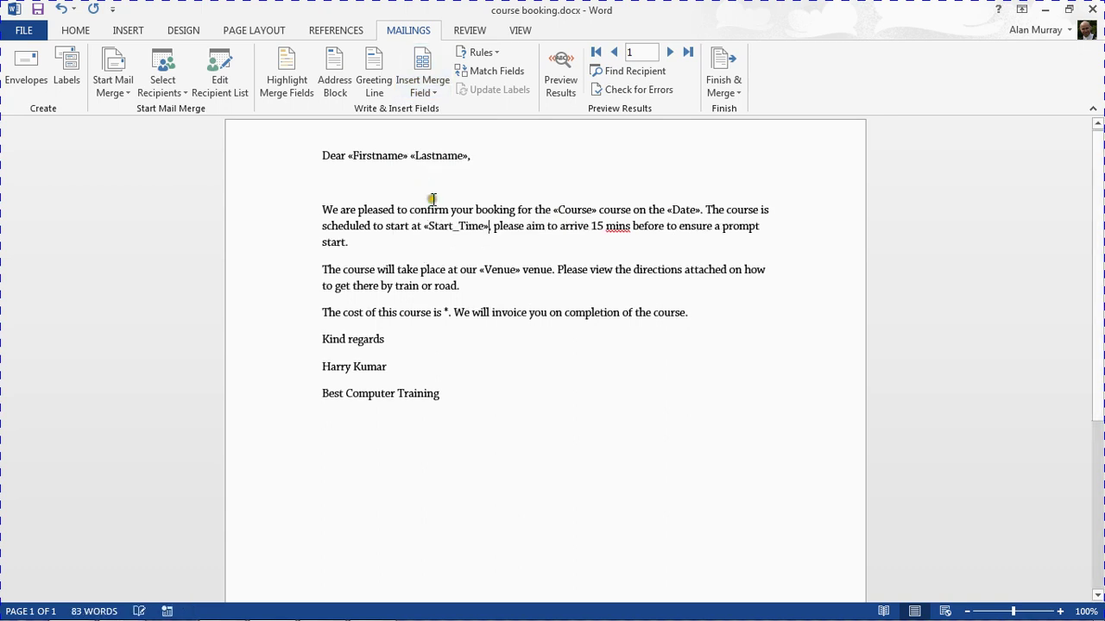
double_click(447, 312)
click(424, 86)
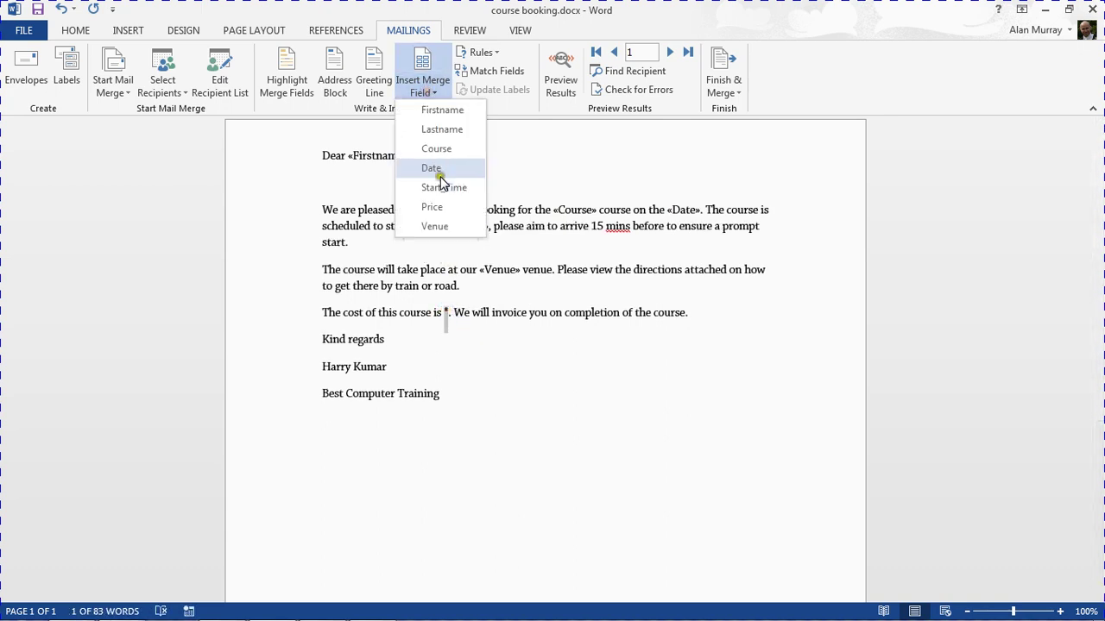
click(432, 207)
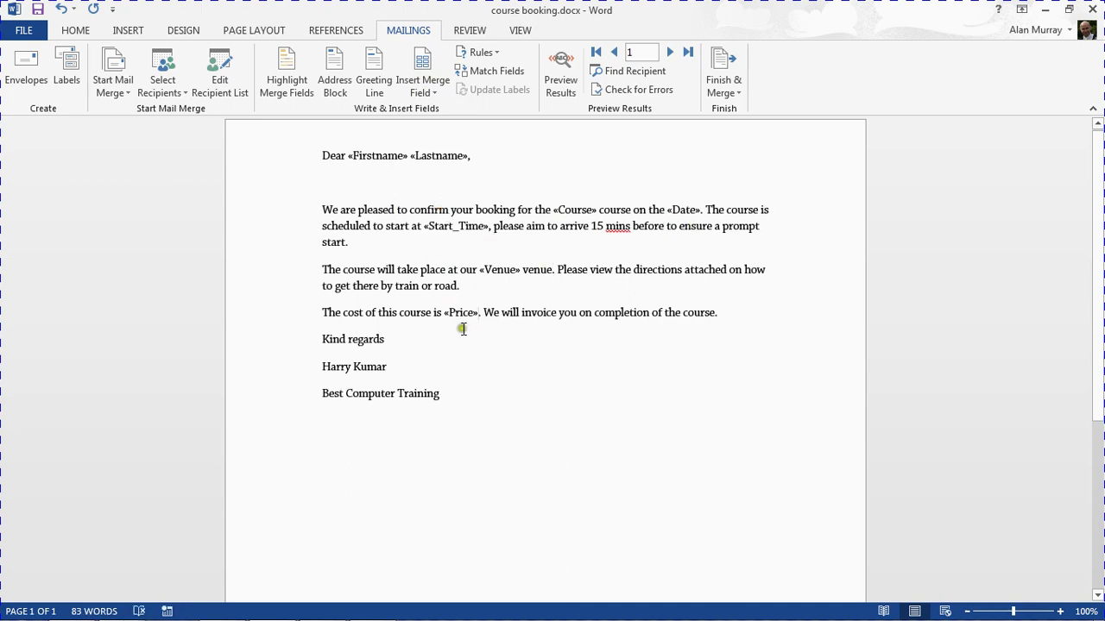
Step: Preview record 1 in the letter and delete the duplicated 10:00:00 AM start time
click(562, 93)
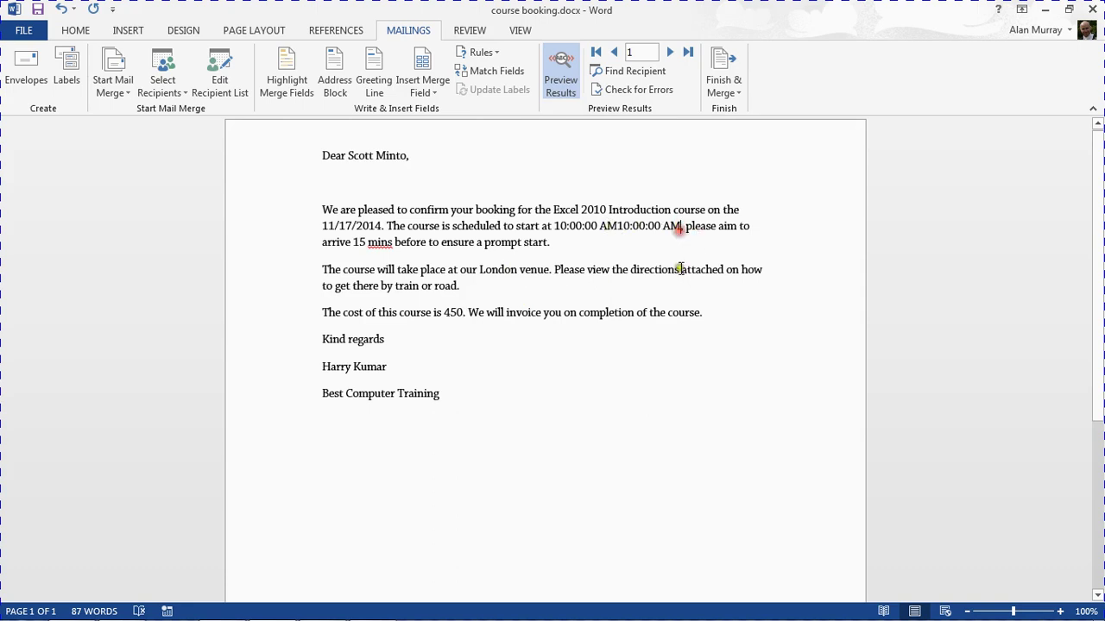
key(F11)
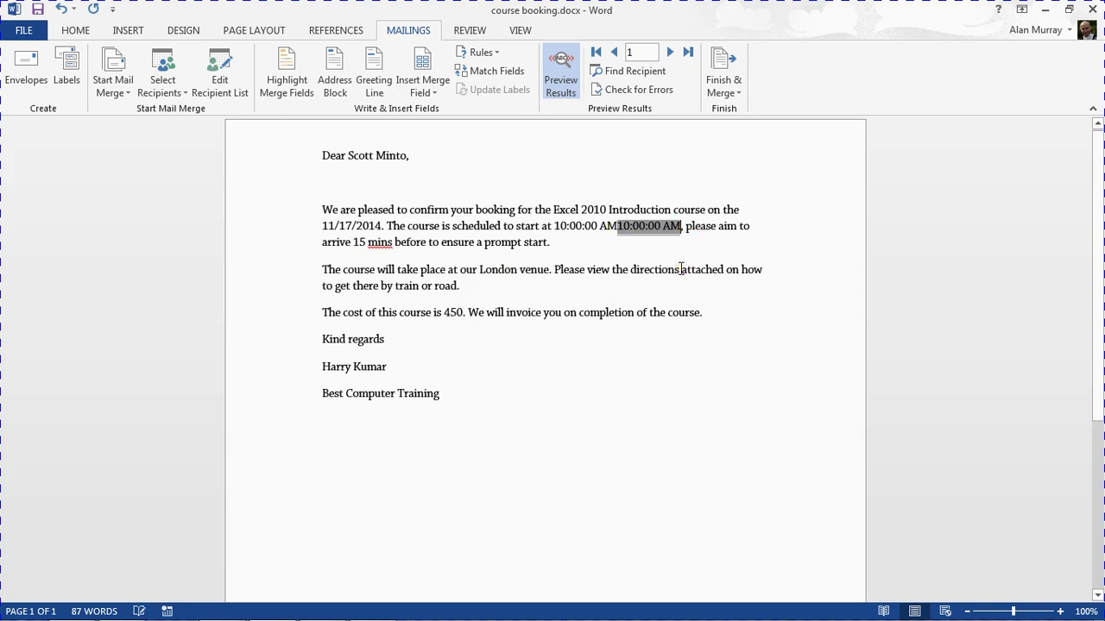
key(Delete)
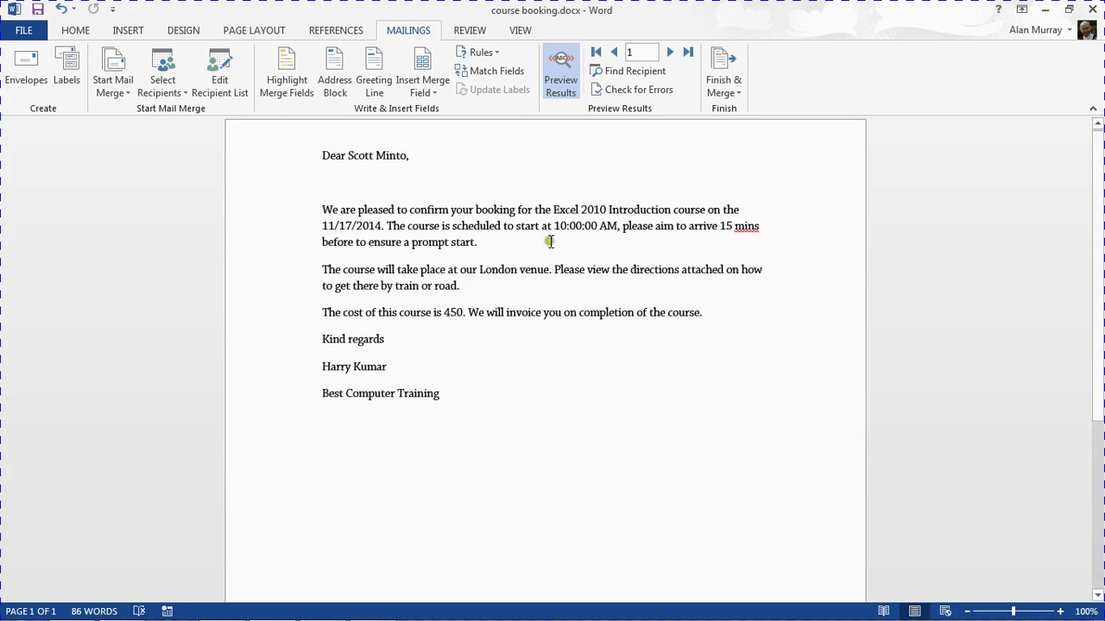
click(574, 228)
click(575, 243)
drag(582, 227, 601, 229)
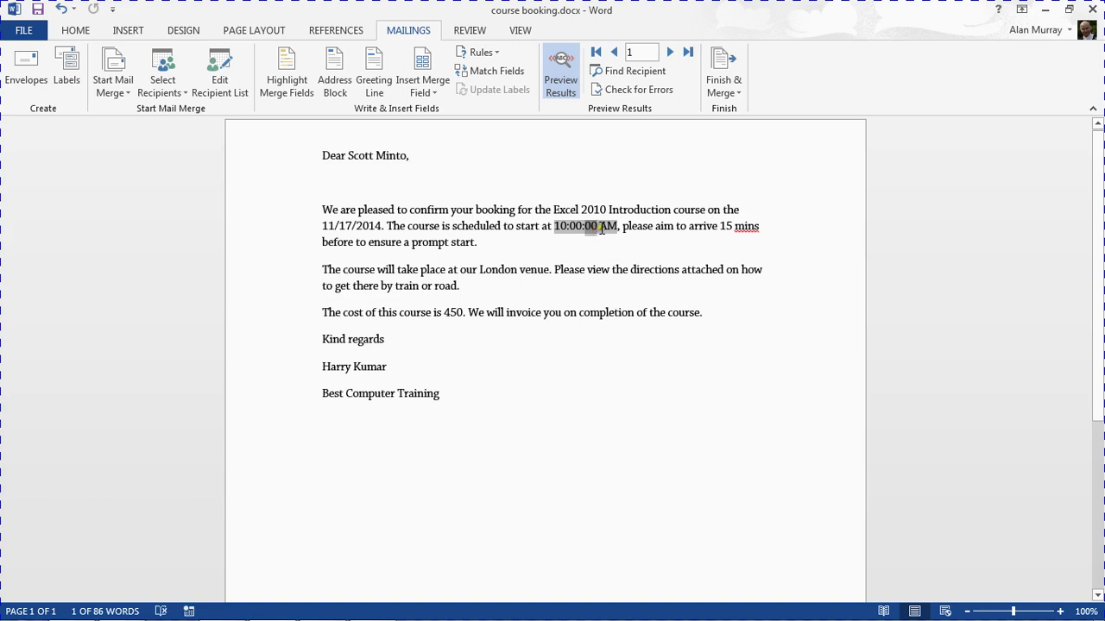
double_click(601, 228)
click(608, 273)
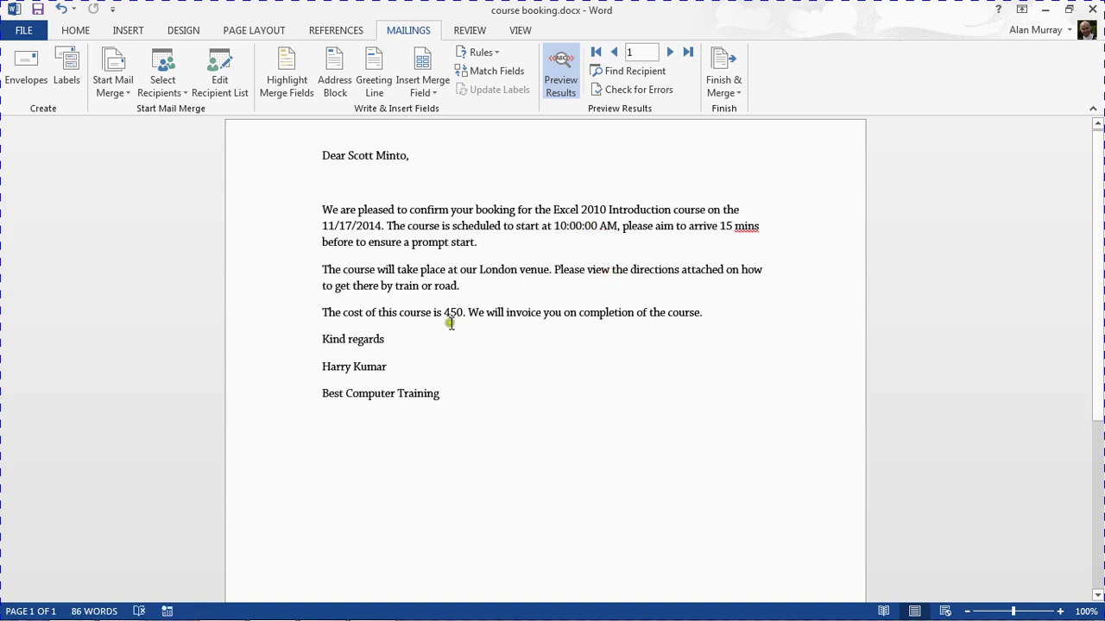
double_click(453, 313)
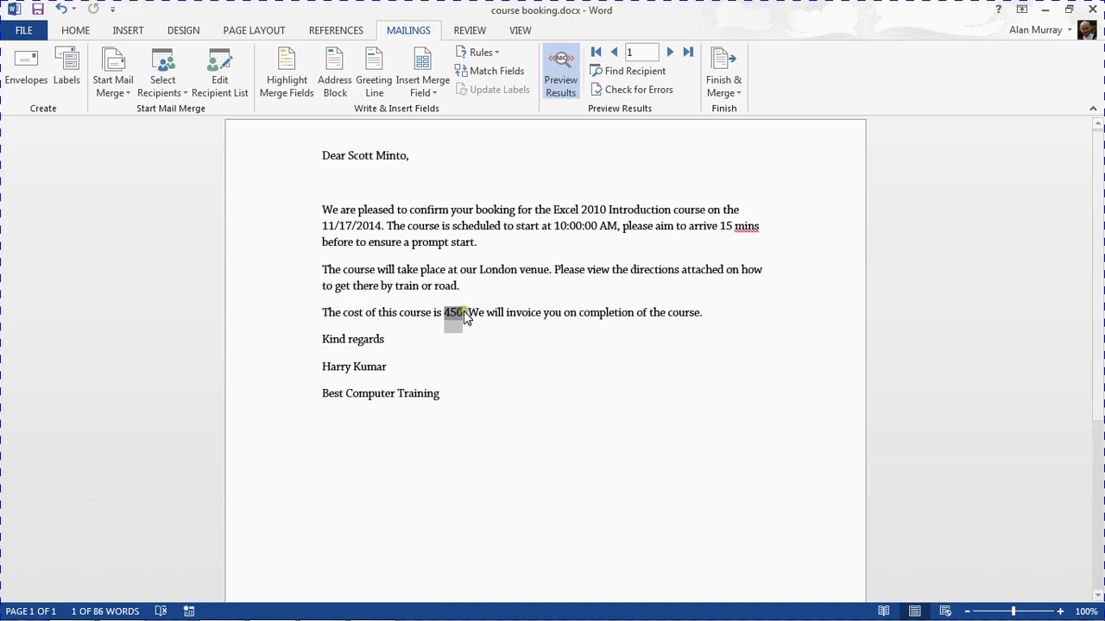
click(473, 313)
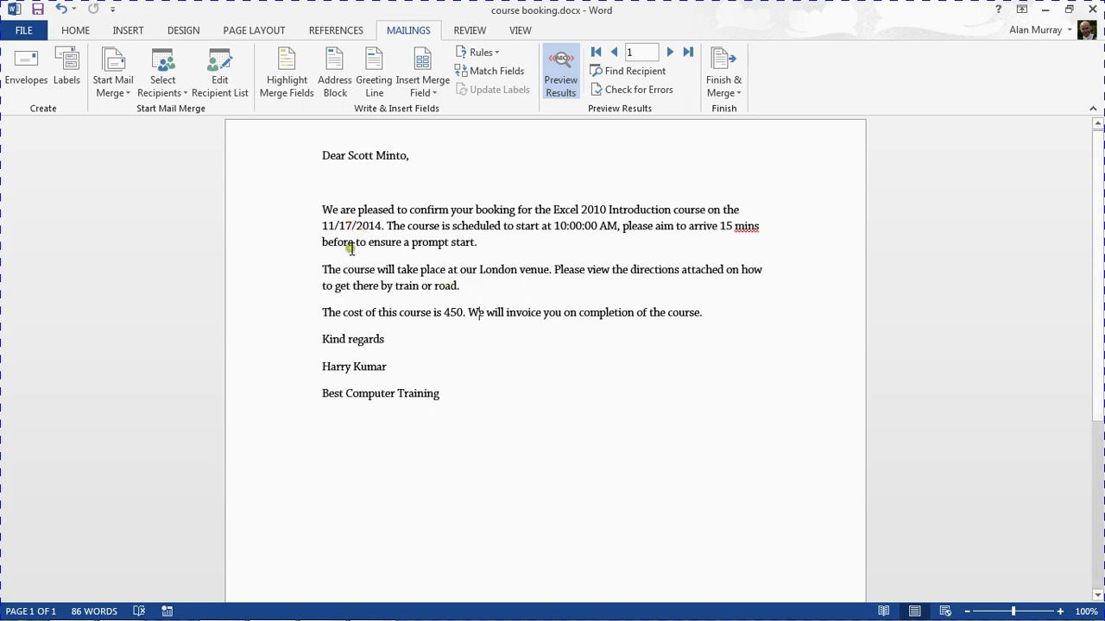
click(354, 225)
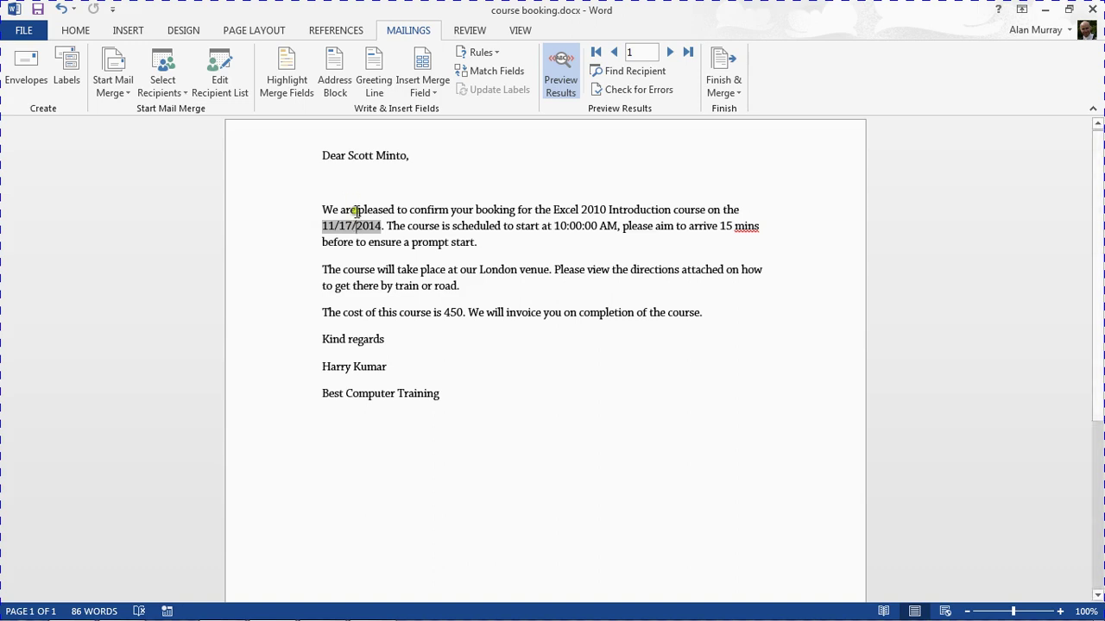
Step: Toggle the date field to its code and type \@ " after MERGEFIELD Date
right_click(350, 229)
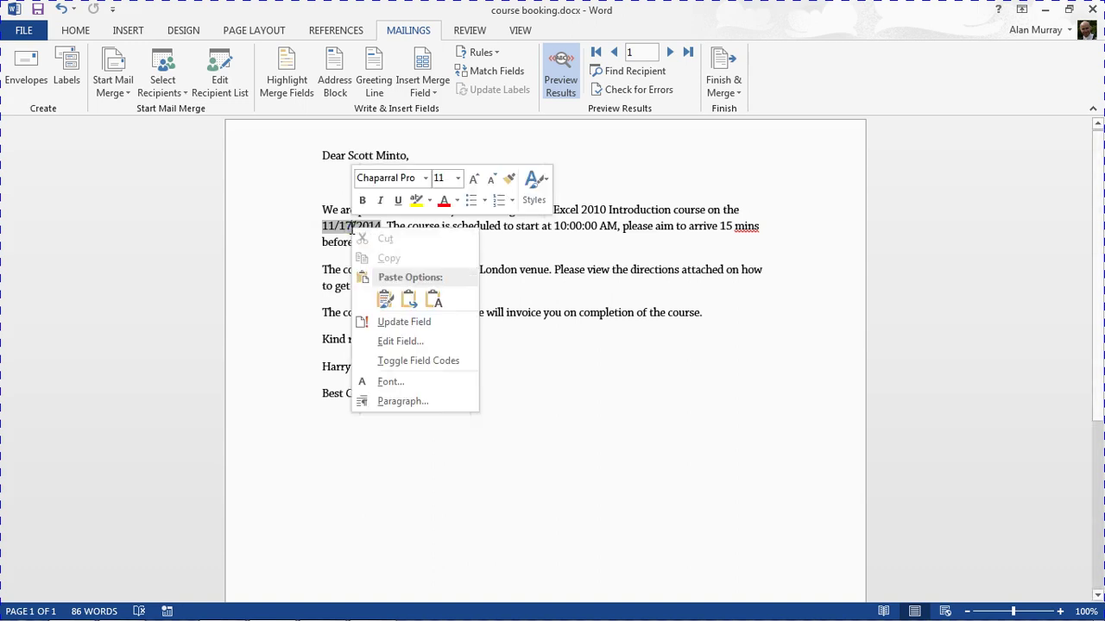
click(393, 360)
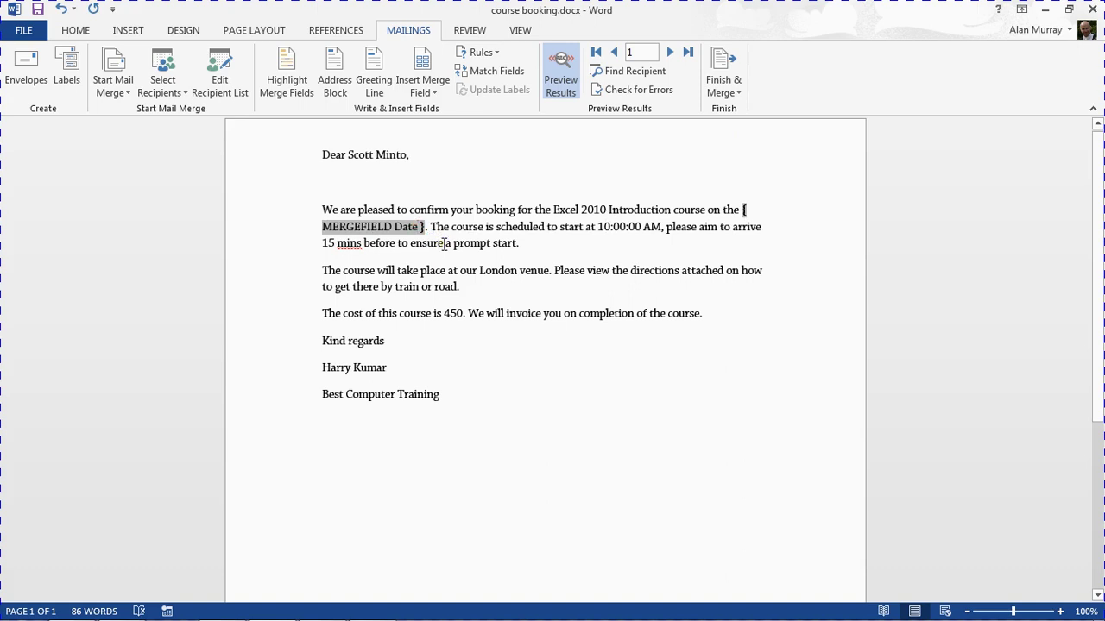
text(\)
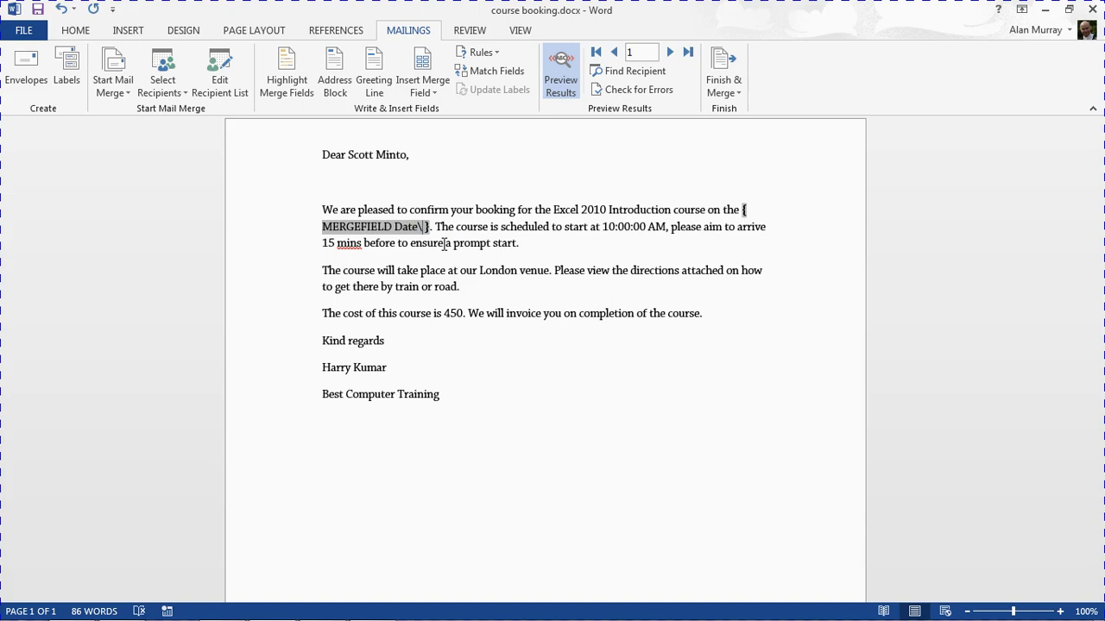
text(@)
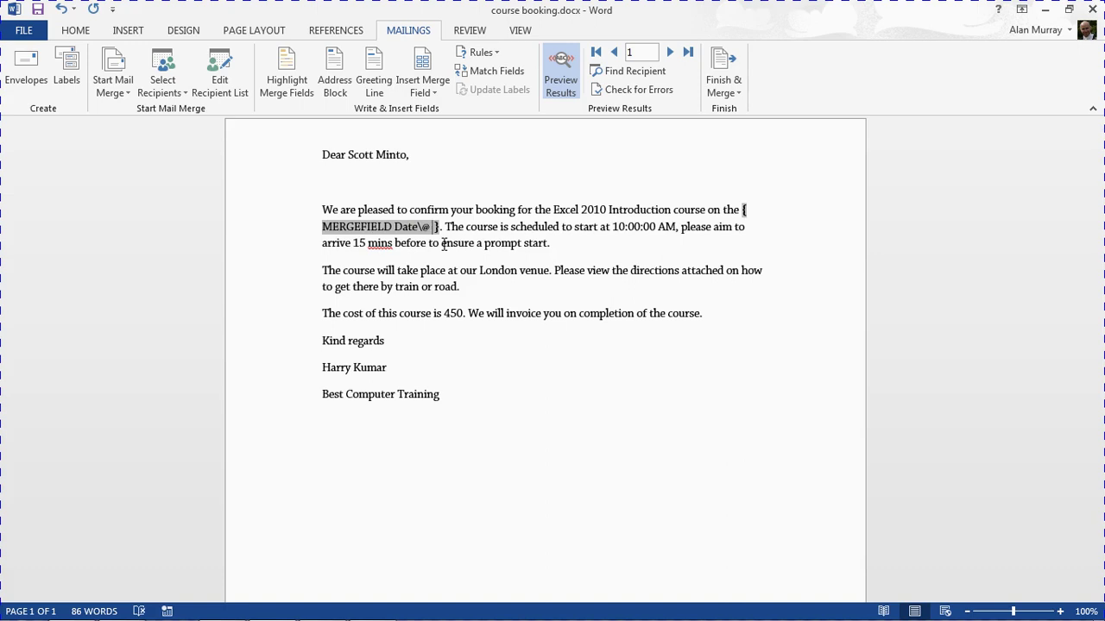
text( ")
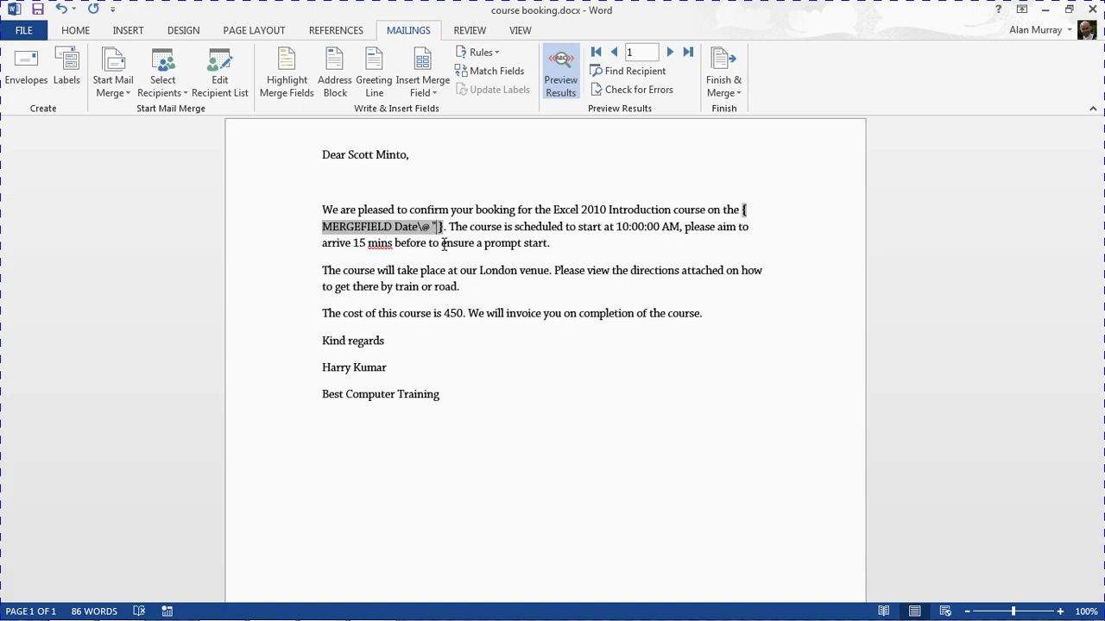
Step: Zoom the letter to 150% and finish the date switch as \@ "dd/MM/yyyy"
click(1060, 611)
click(1059, 611)
click(1060, 611)
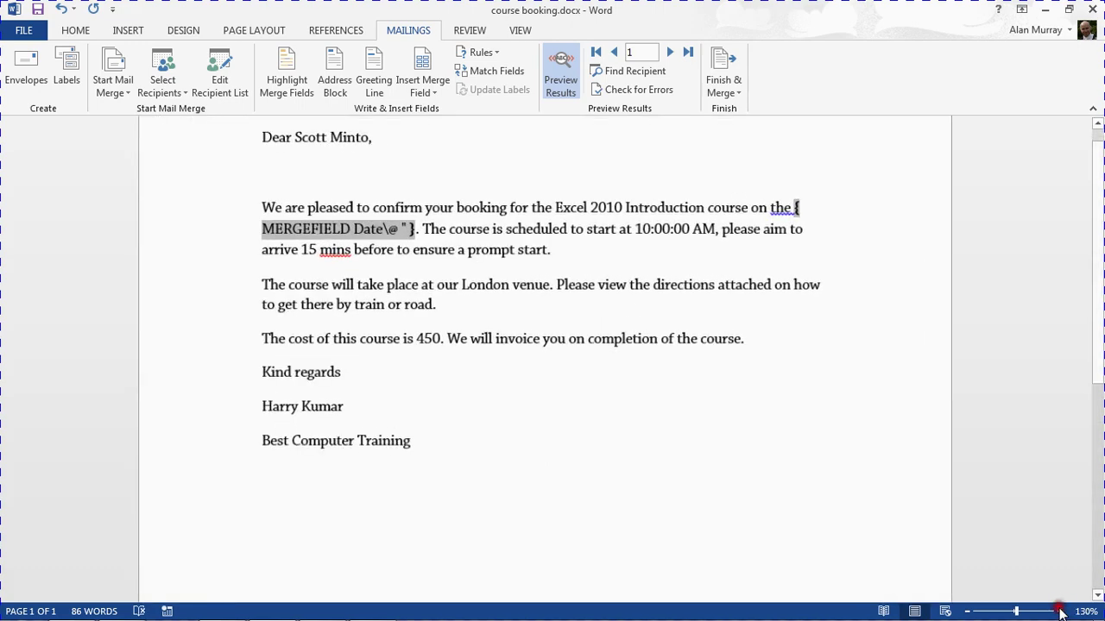
click(1060, 611)
click(1060, 611)
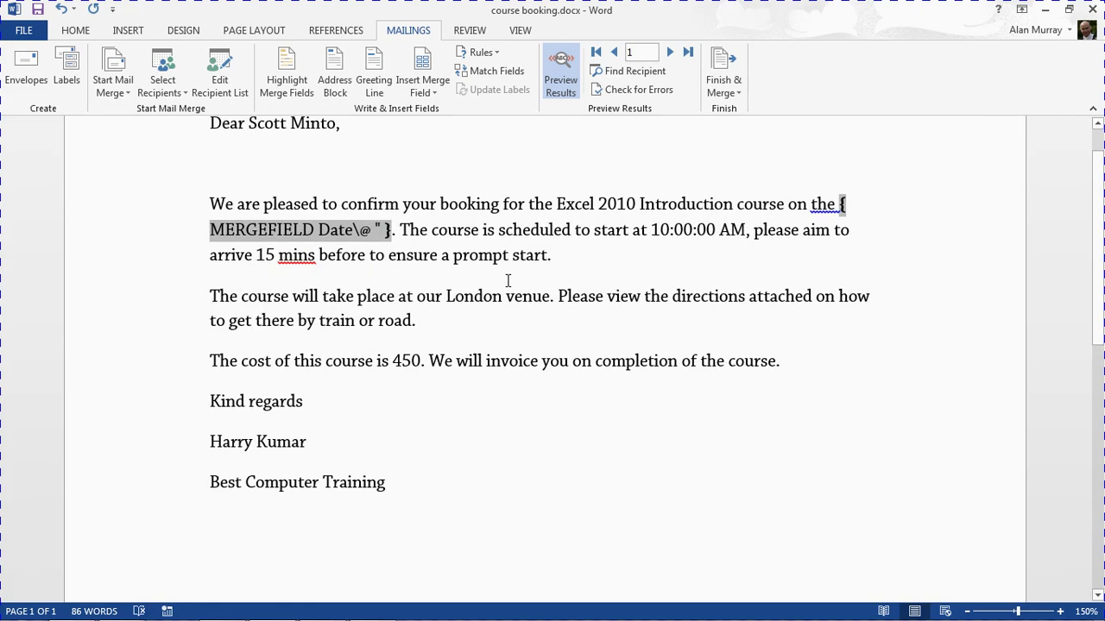
text(dd)
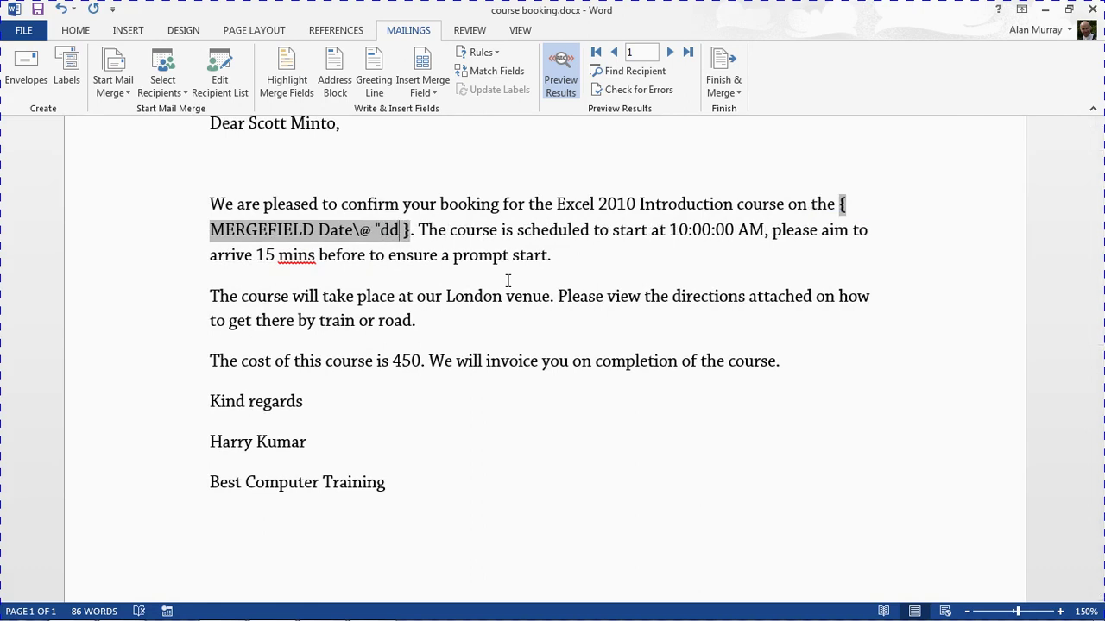
text(/MM)
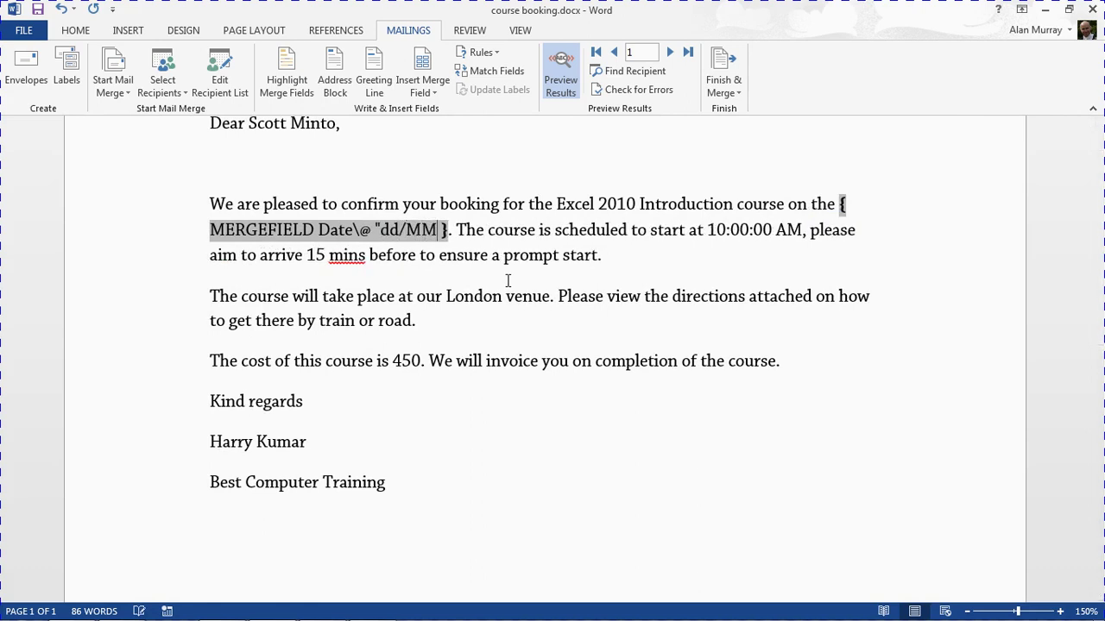
text(/yyy)
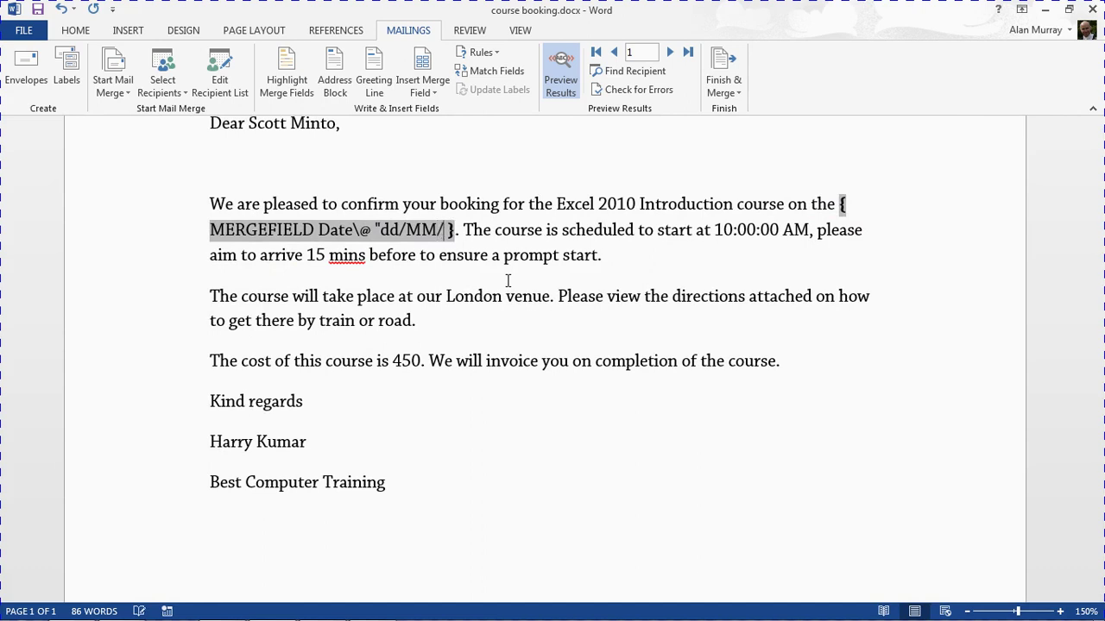
text(y)
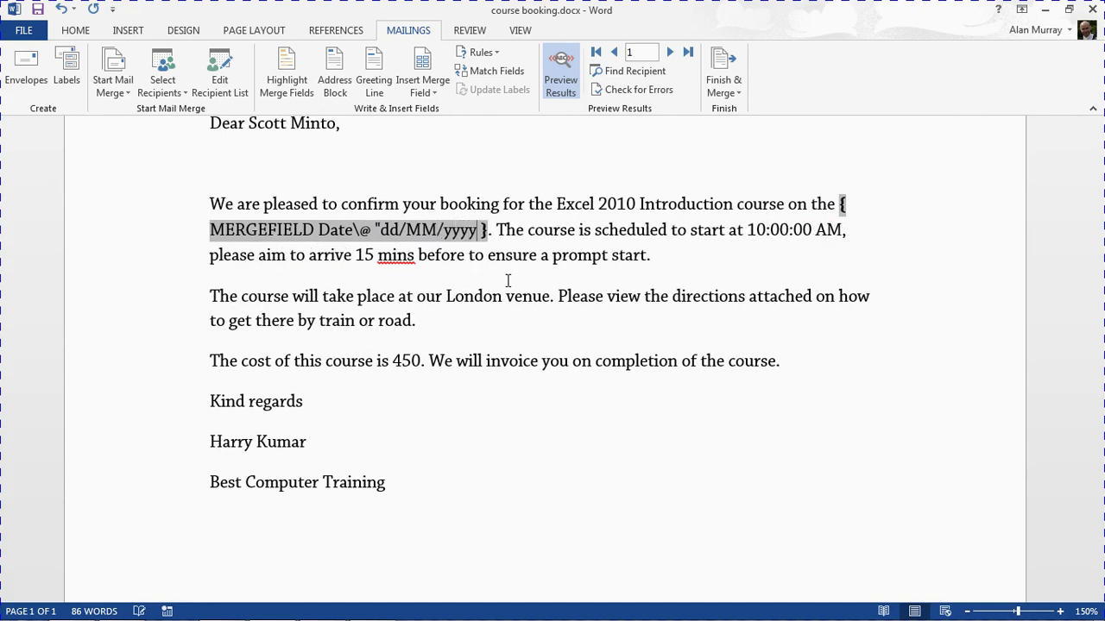
text(")
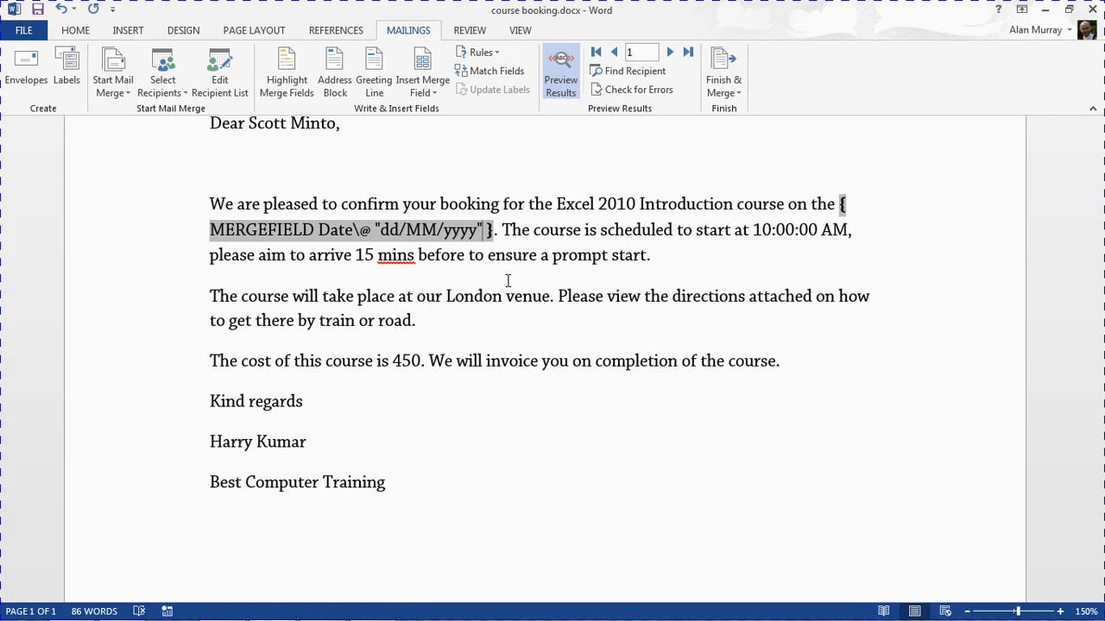
Step: Update the date field so it previews 17/11/2014, then redisplay its field code
key(F9)
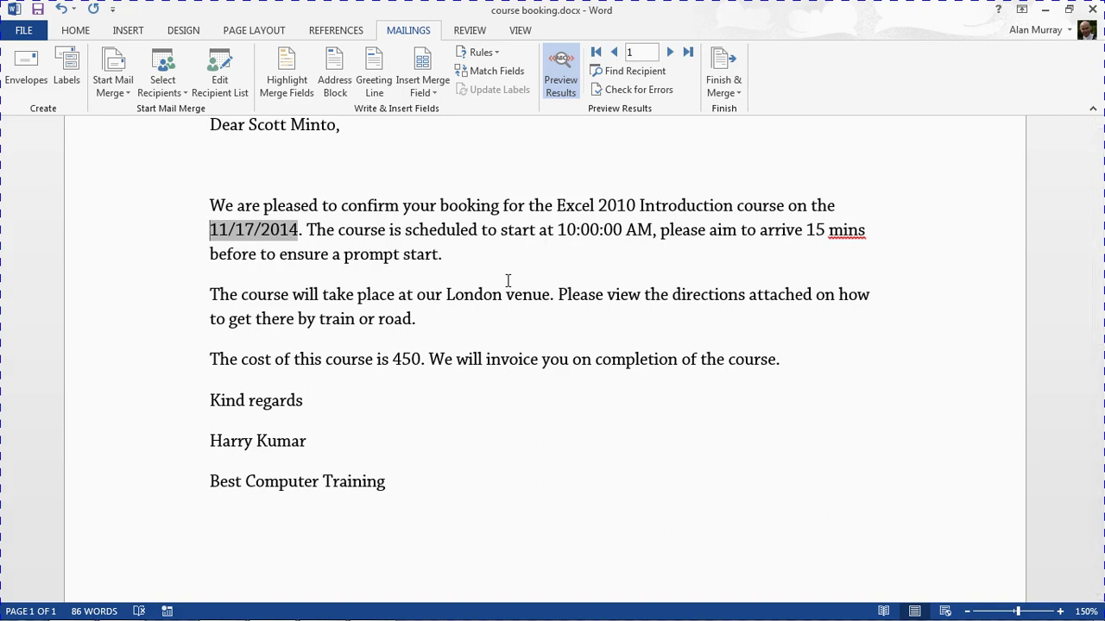
key(F9)
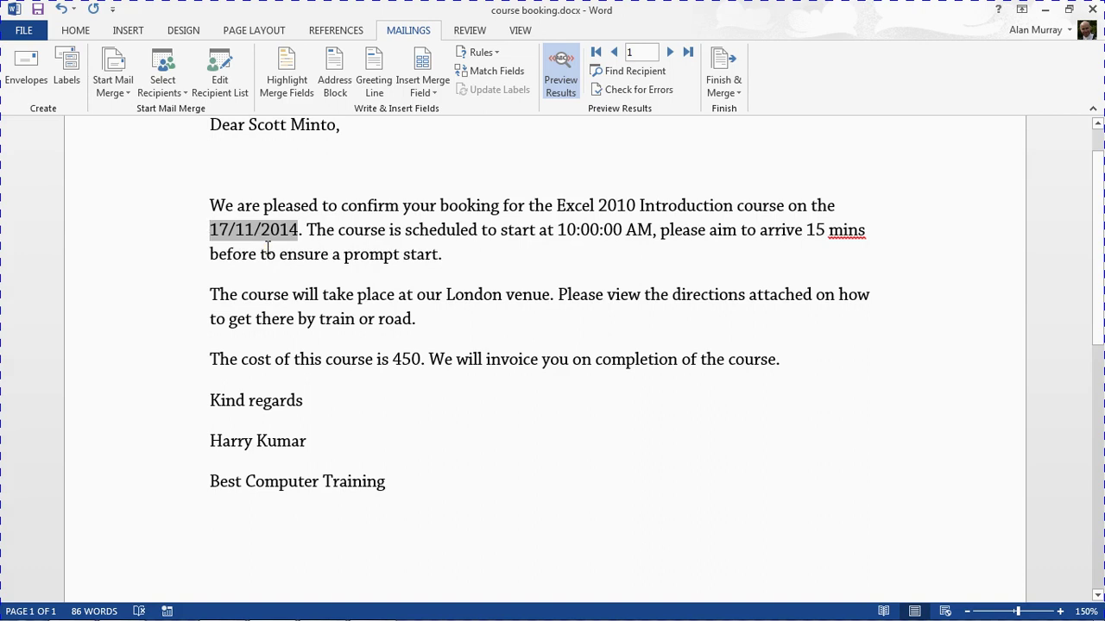
key(shift+F9)
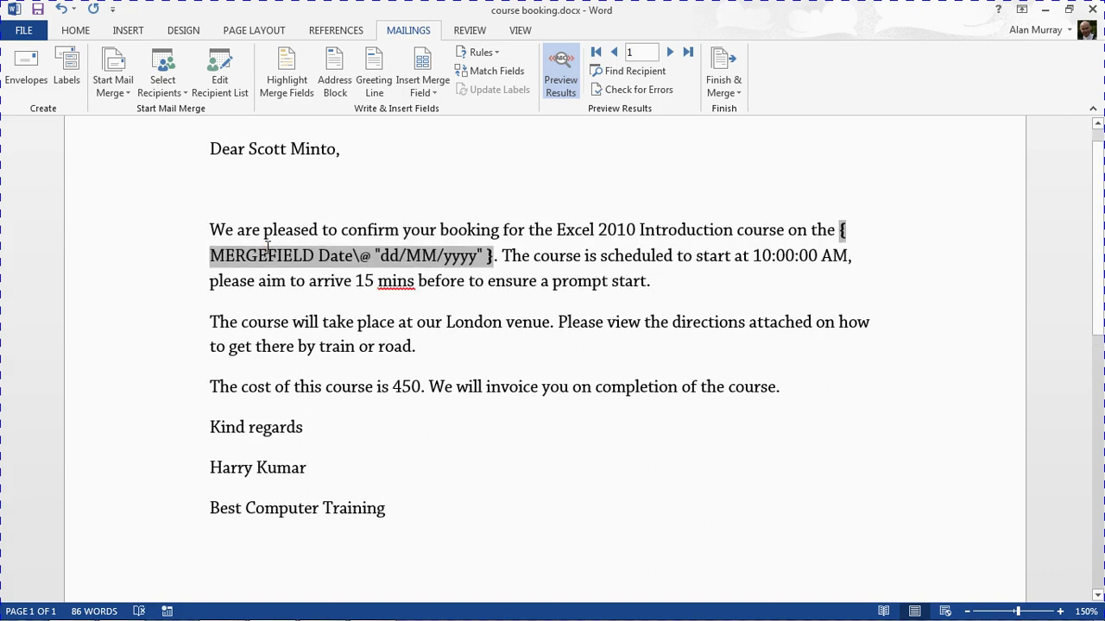
Step: Edit the date switch to \@ "dddd, dd MMMM yyyy"
click(380, 256)
text(dddd)
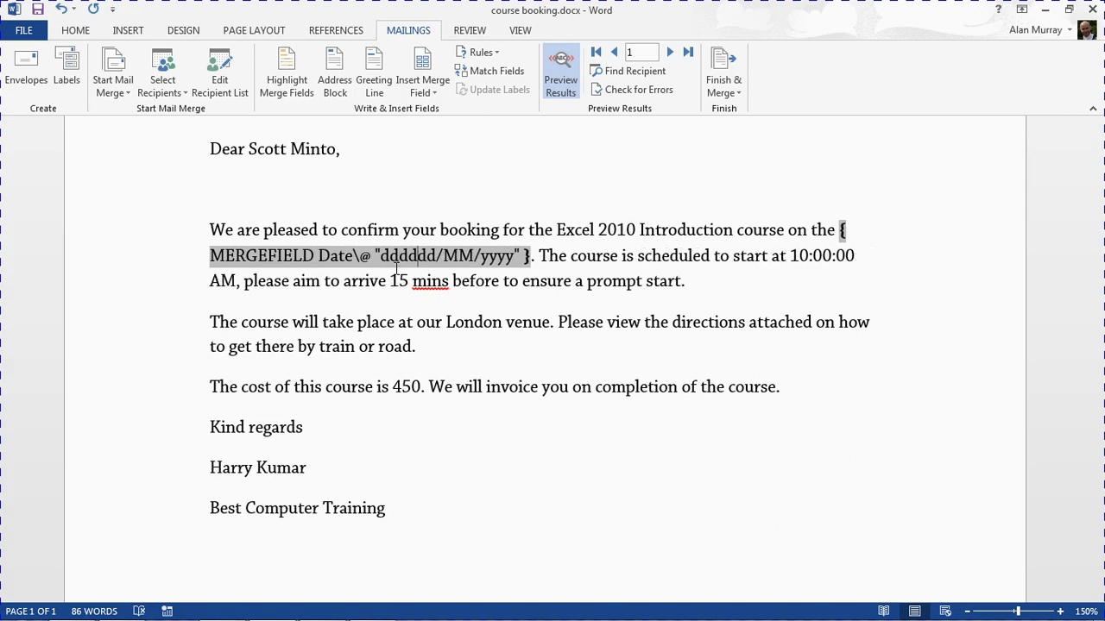
text(,)
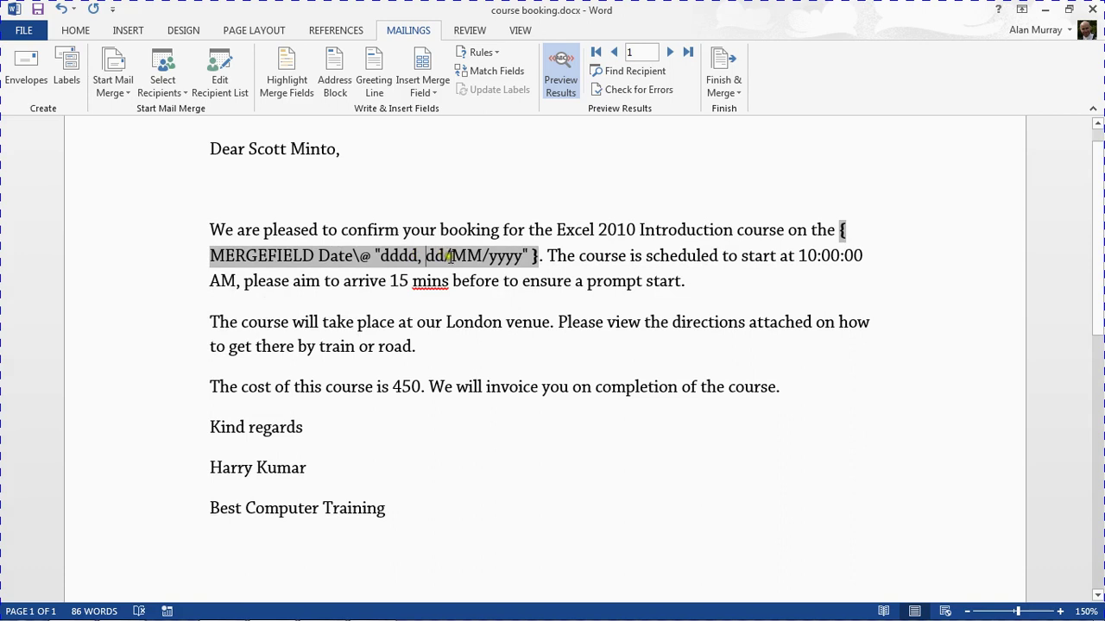
key(BackSpace)
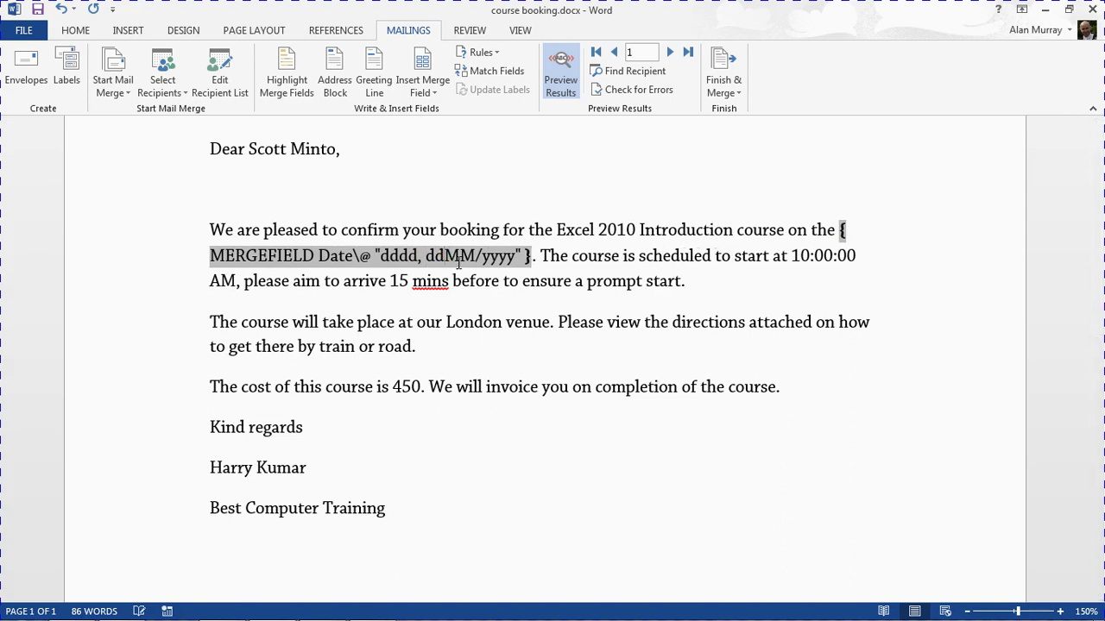
text(MM)
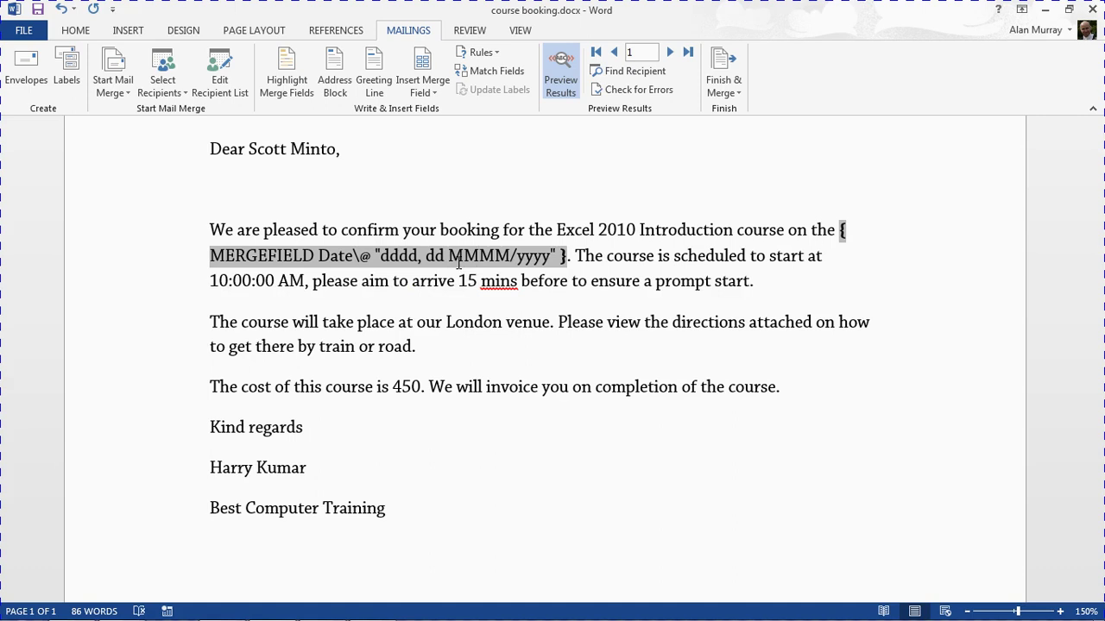
key(Right)
key(BackSpace)
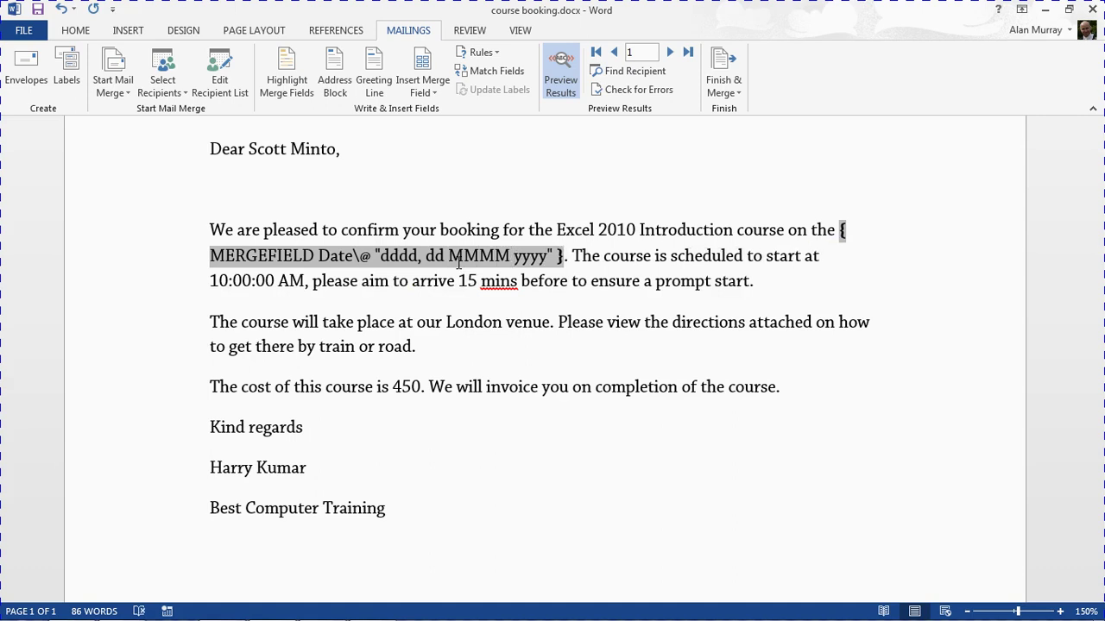
drag(379, 256, 510, 256)
click(420, 256)
text(,)
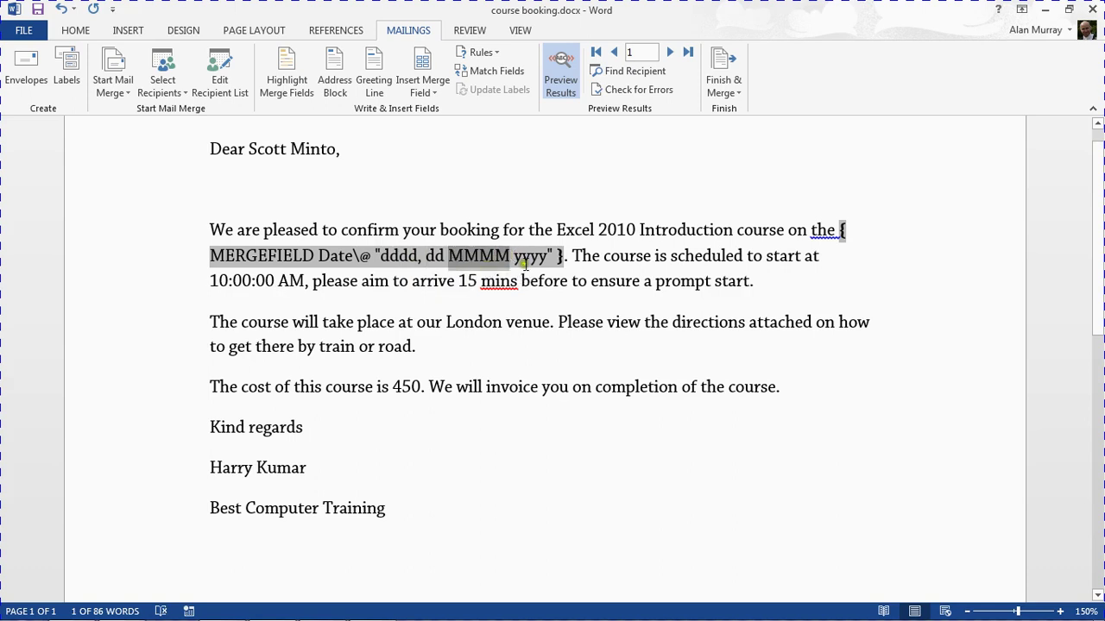
click(527, 257)
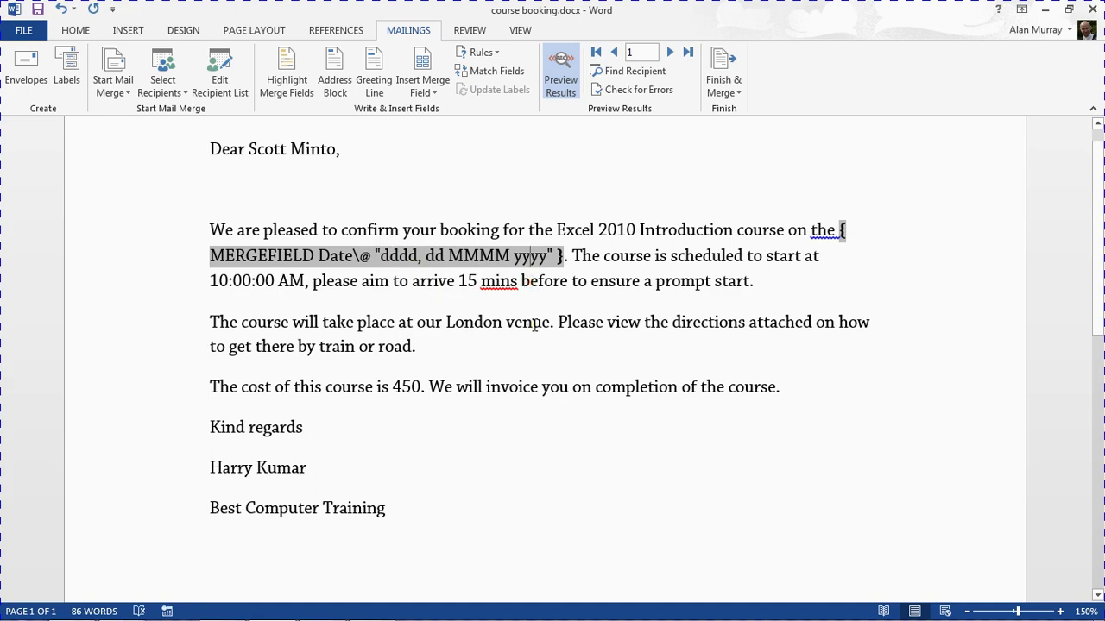
Step: Hide the field code and update the date field to show Monday, 17 November 2014
right_click(479, 254)
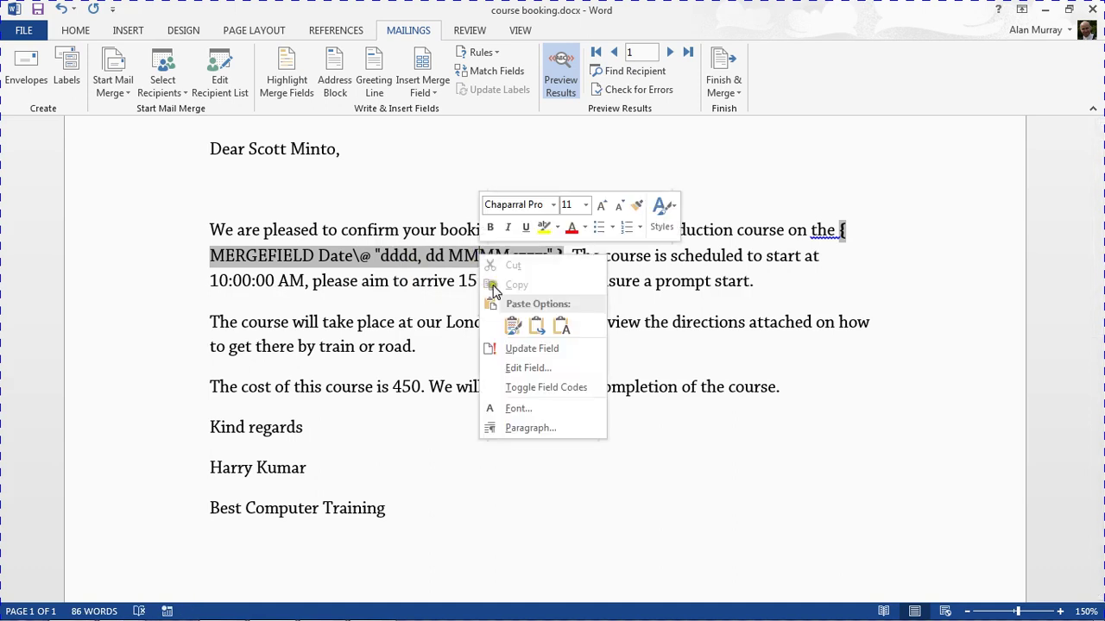
click(523, 389)
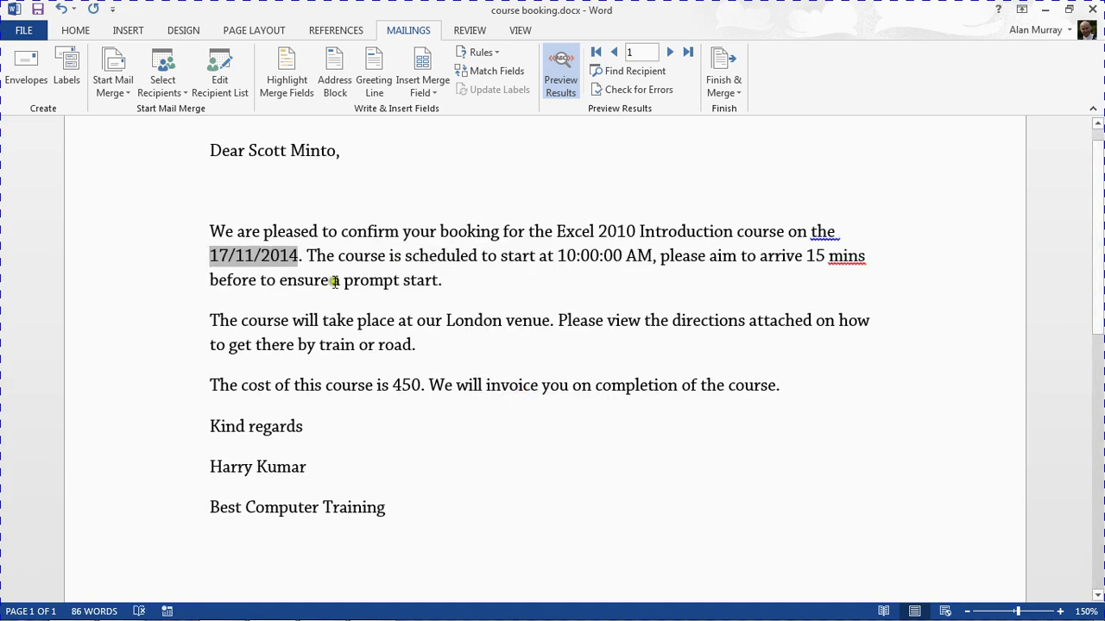
right_click(275, 256)
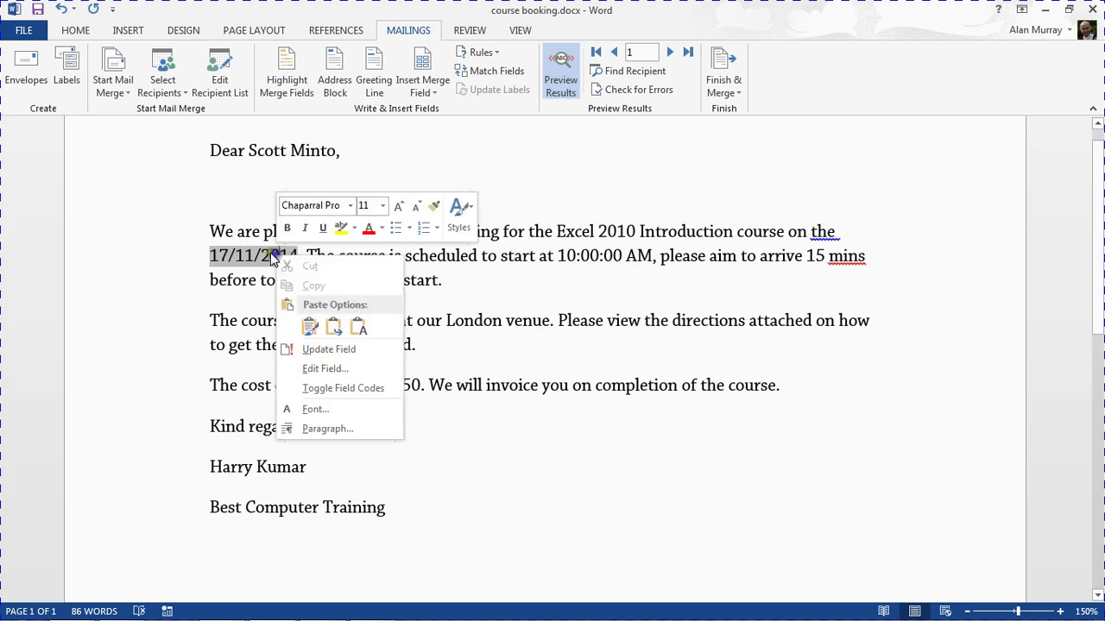
click(307, 350)
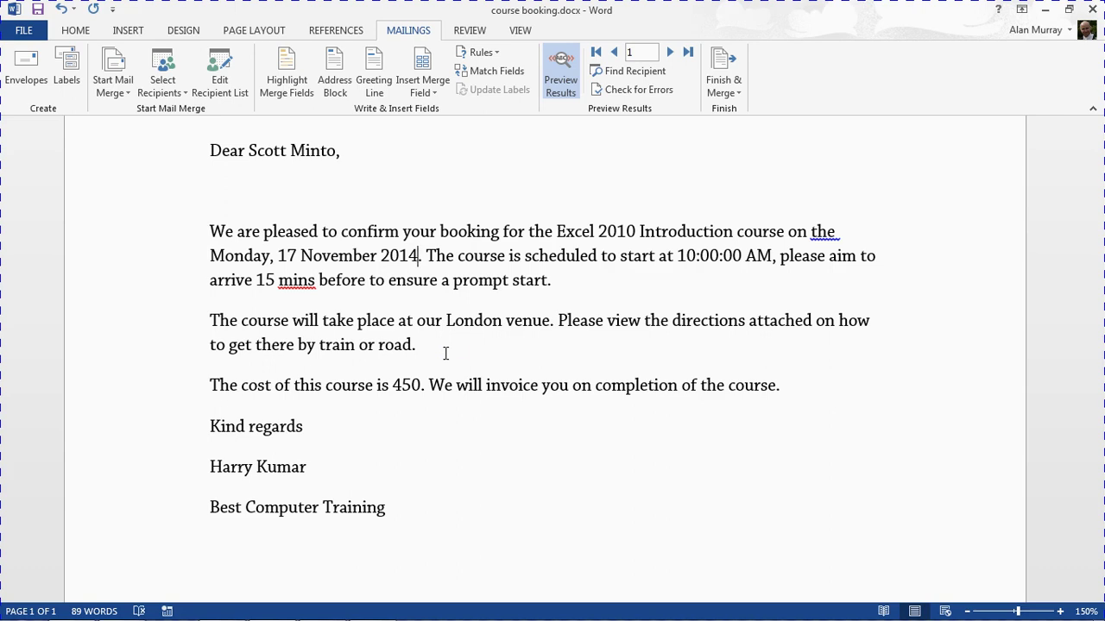
Step: Reveal the Start_Time field code and add the switch \@ "HH:mm"
click(704, 257)
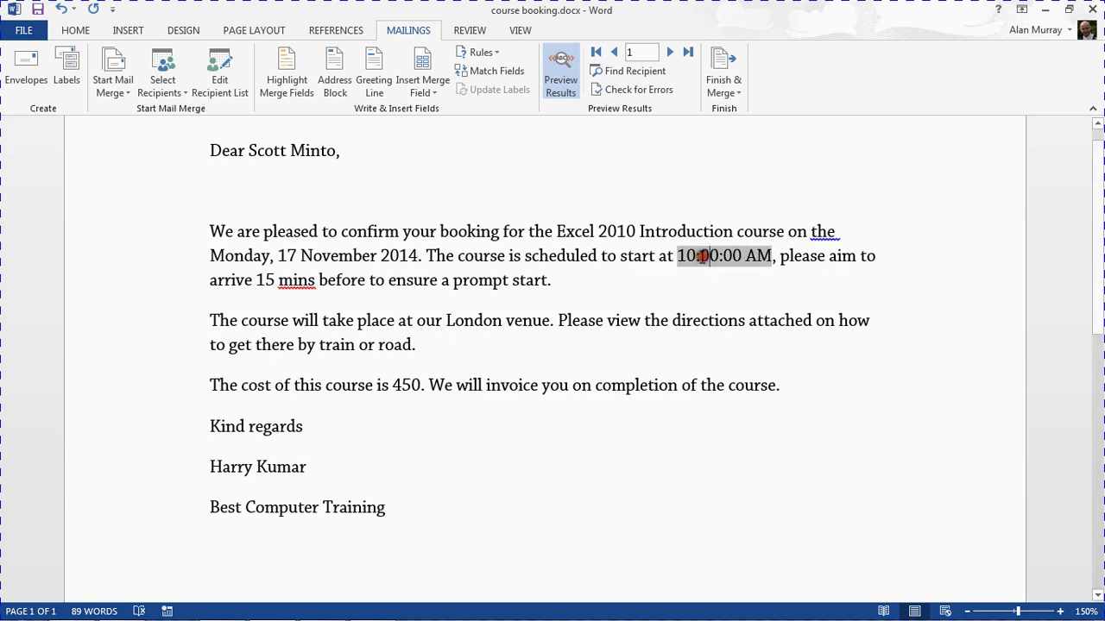
right_click(702, 256)
click(720, 390)
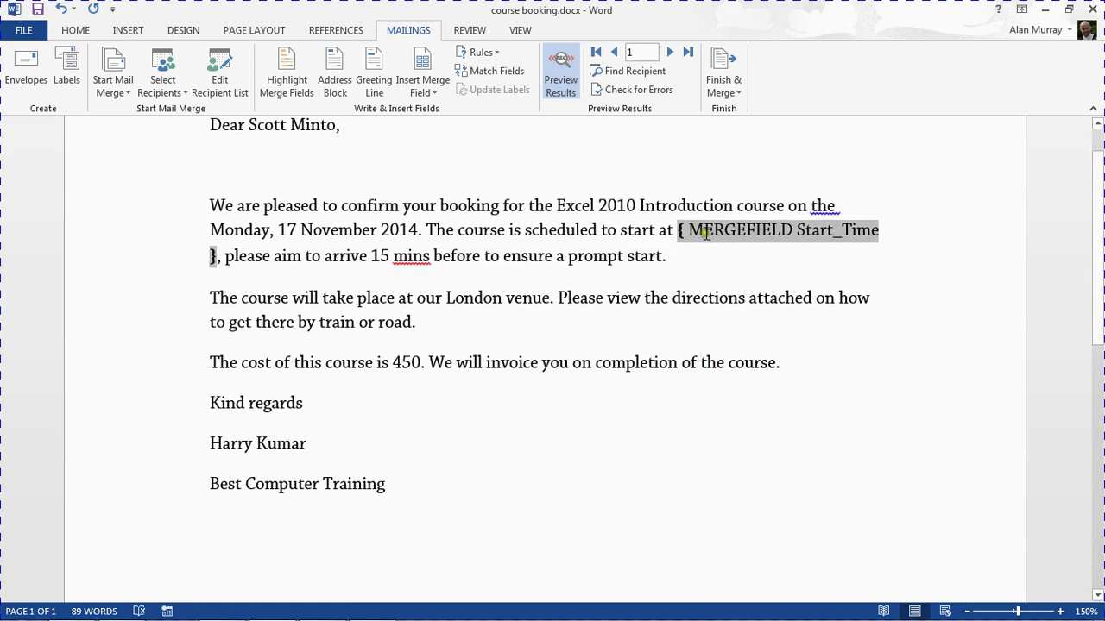
click(878, 231)
text(\)
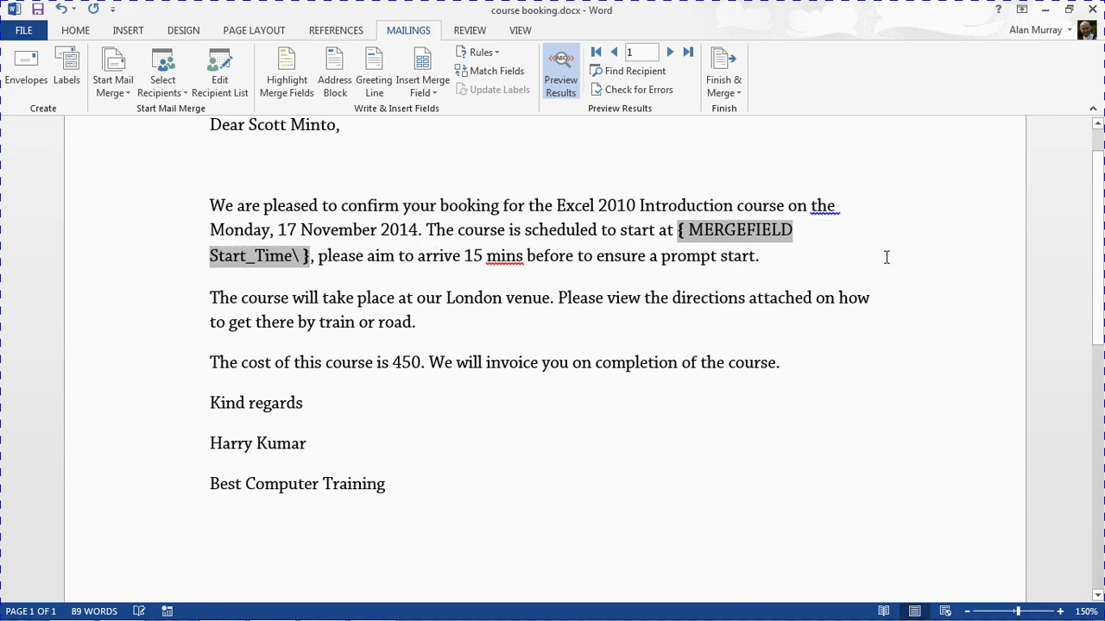
text(@)
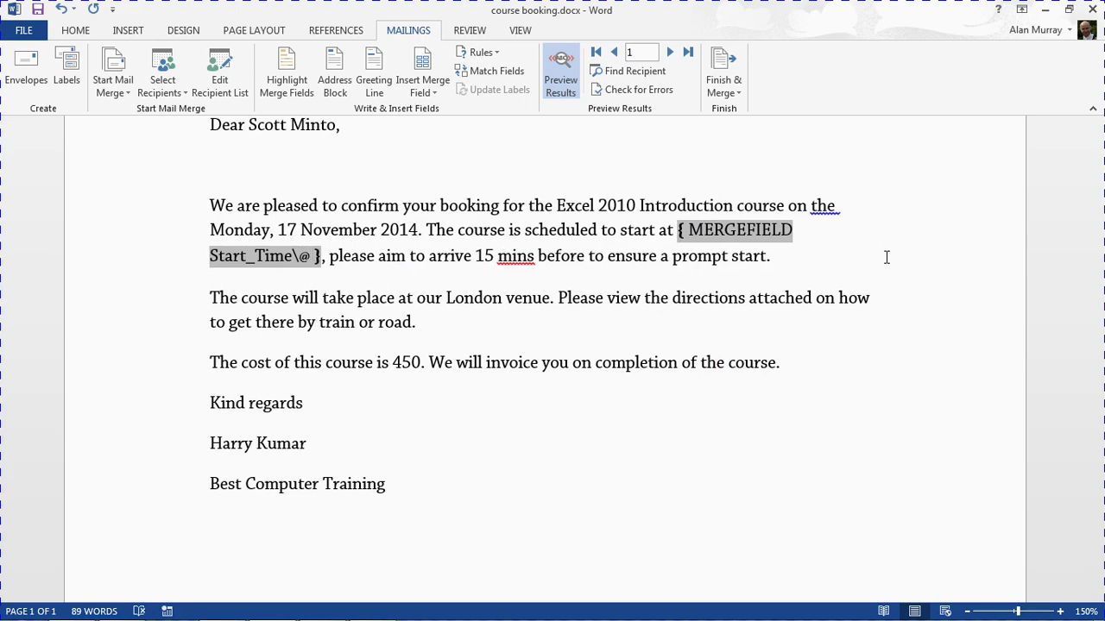
text( ")
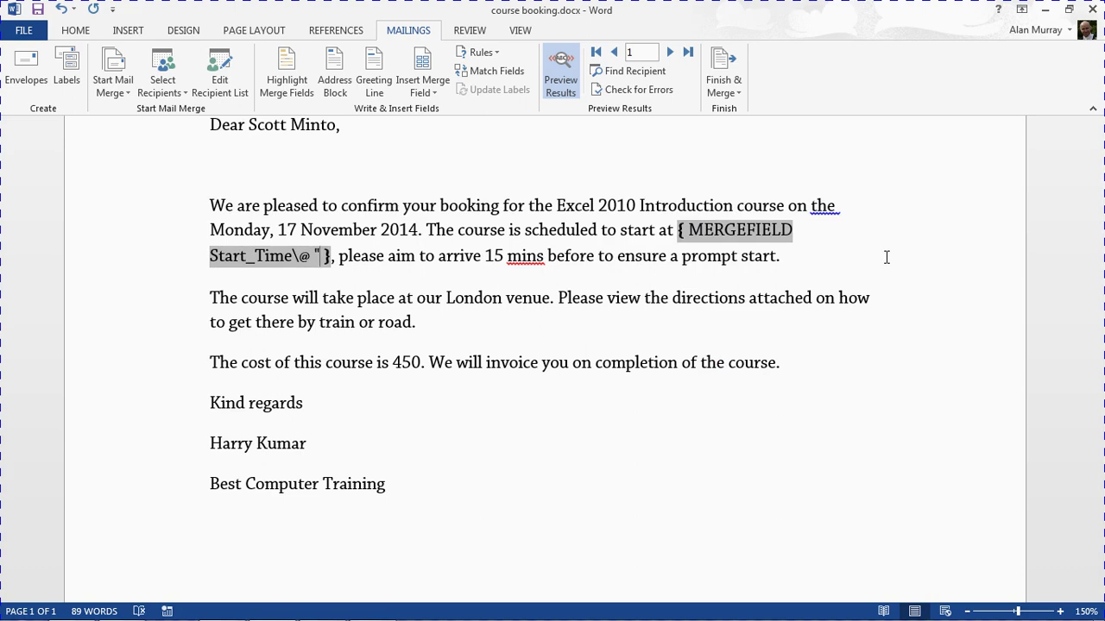
text(HH)
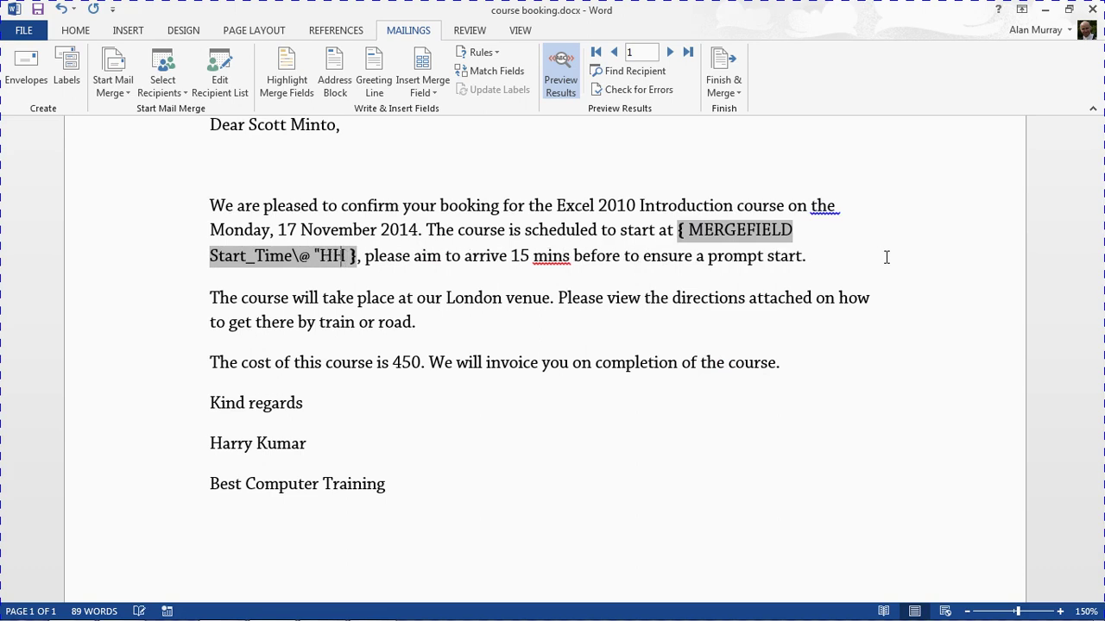
text(:)
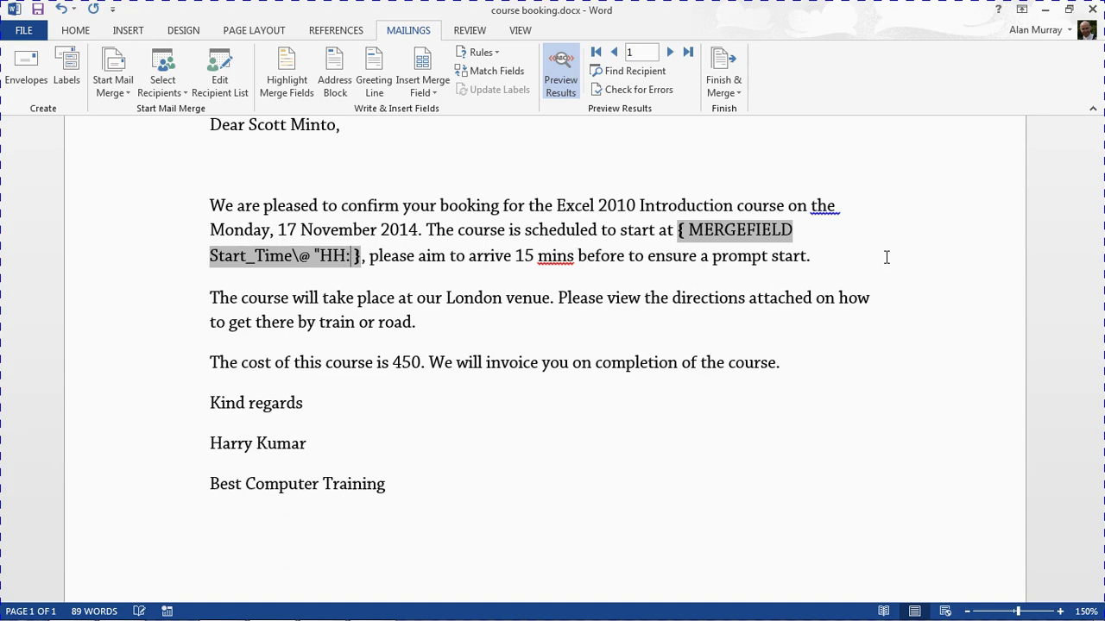
text(mm)
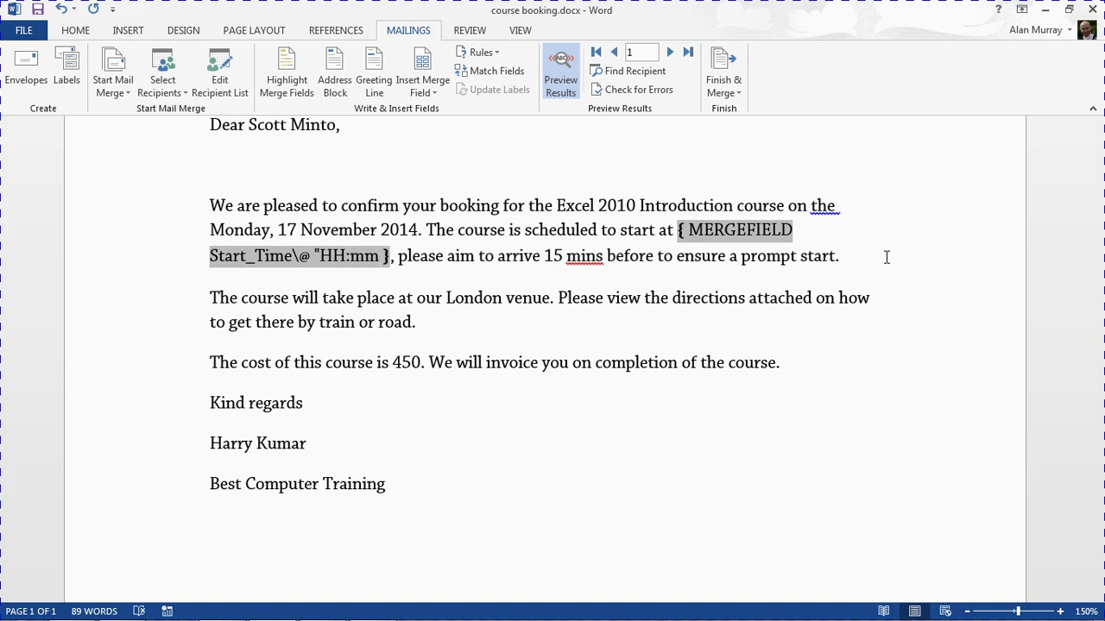
text(")
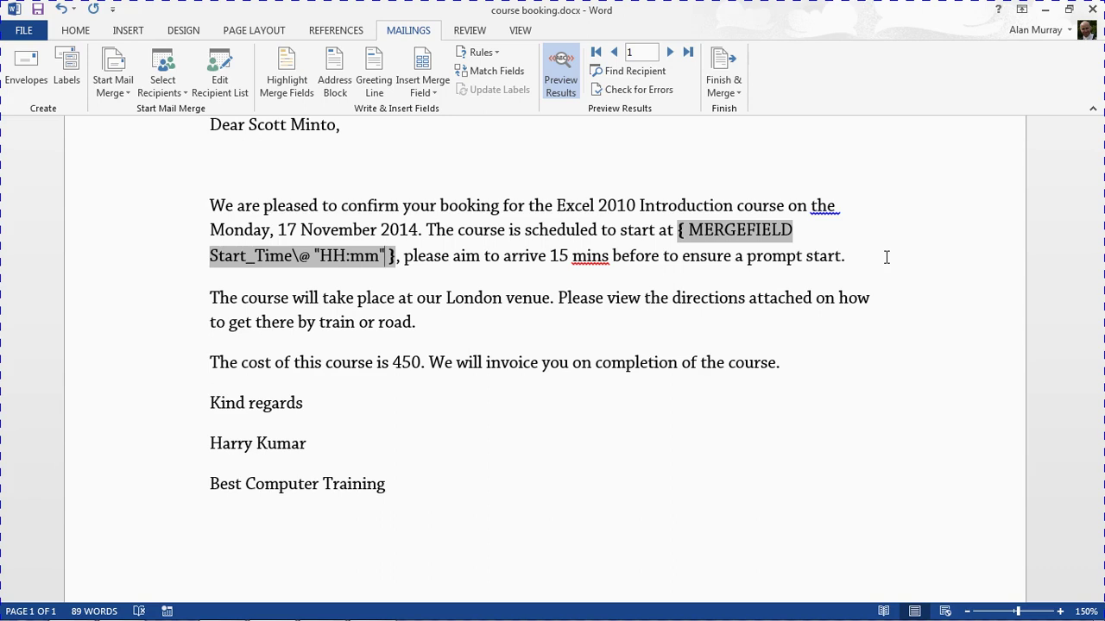
Step: Drop AM/PM from the time format and update the field so it previews 10:00
key(Left)
key(Left)
key(Right)
text(AM)
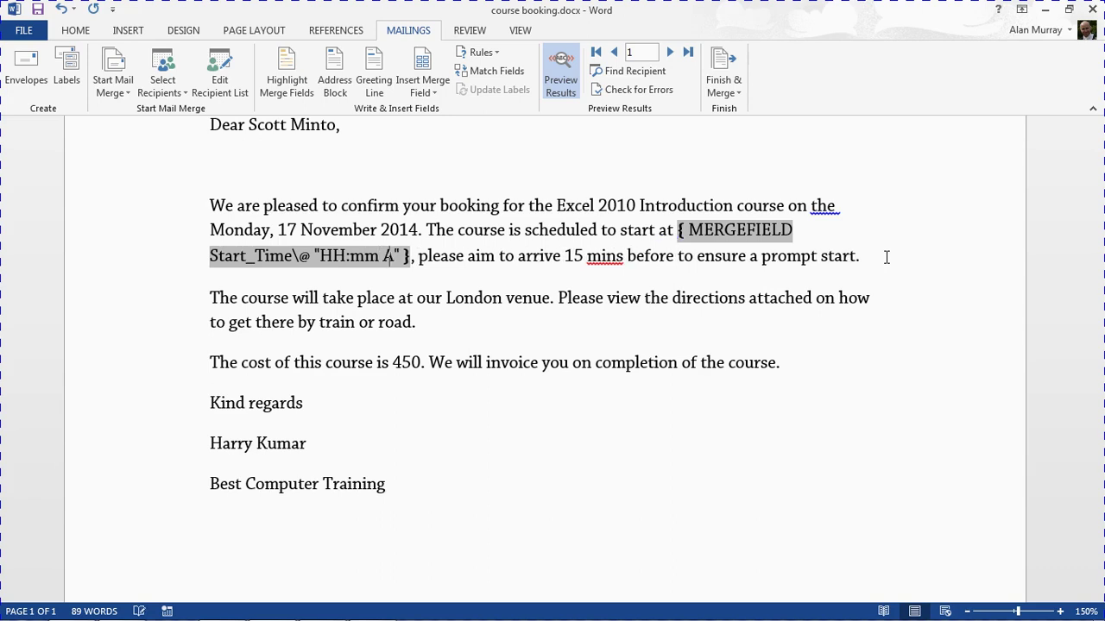
text(/PM)
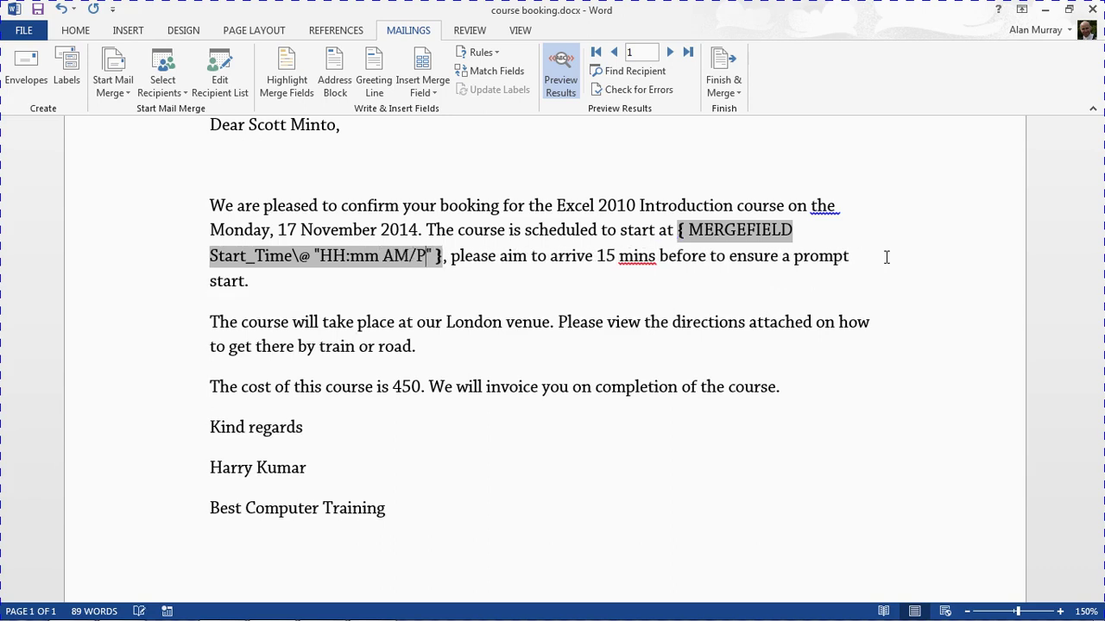
key(BackSpace)
key(BackSpace)
key(BackSpace)
key(BackSpace)
key(BackSpace)
key(BackSpace)
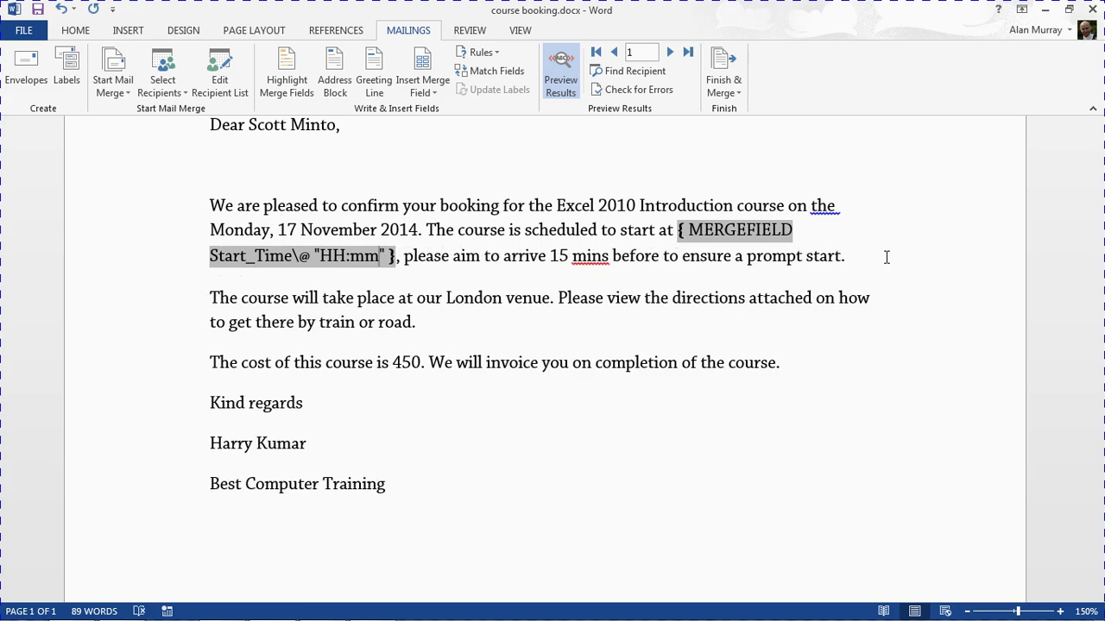
key(shift+F9)
key(F9)
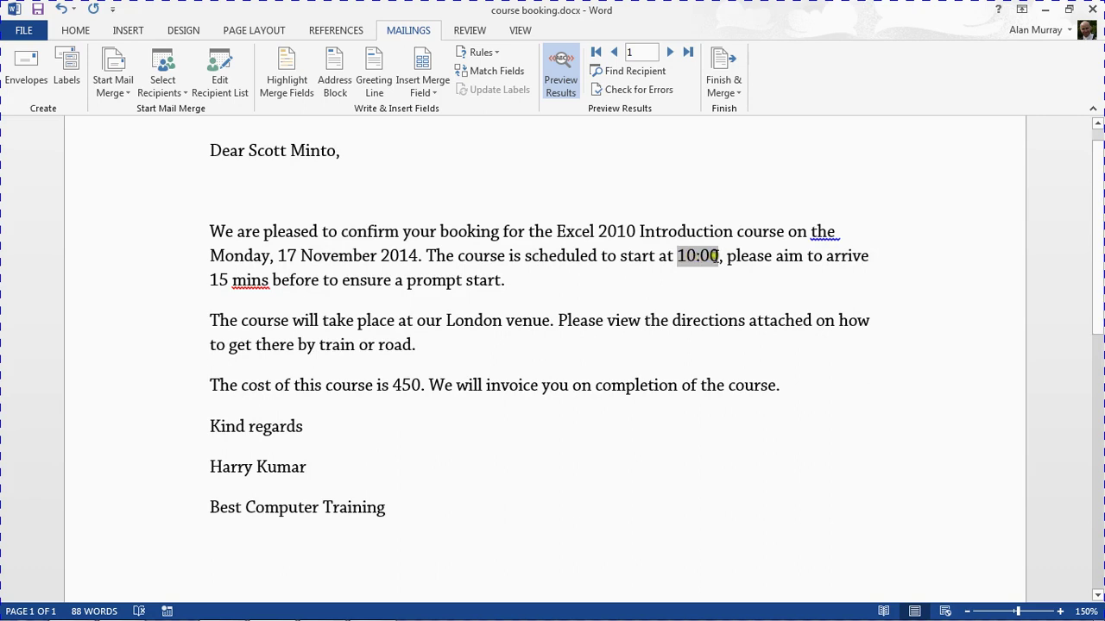
Step: Add the \# "£0.00" switch to the Price field code so it previews £450.00
click(409, 386)
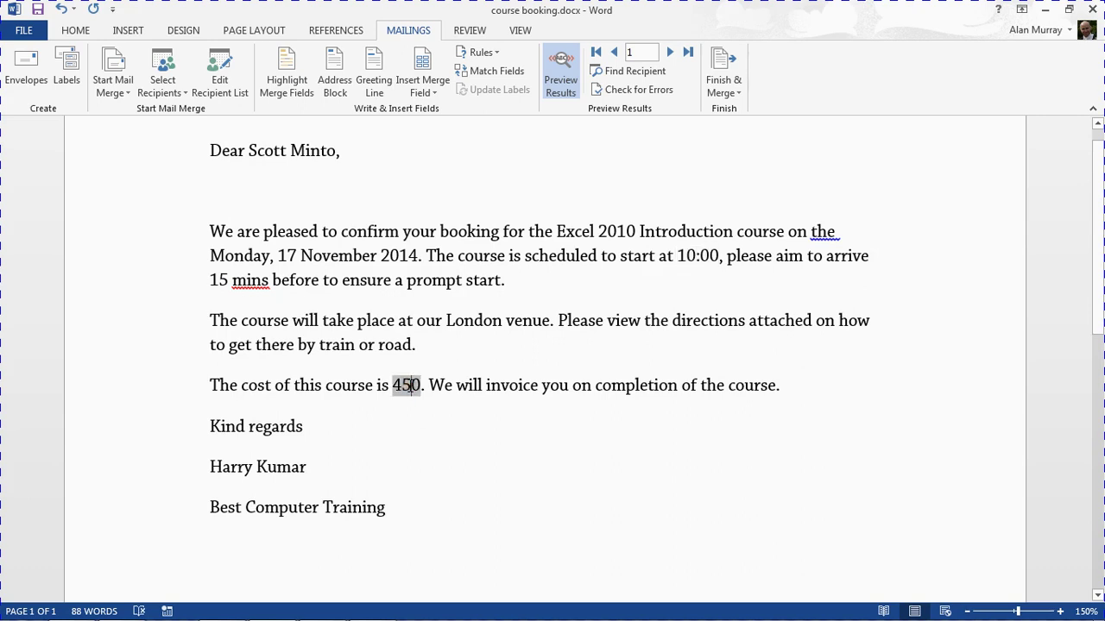
key(shift+F9)
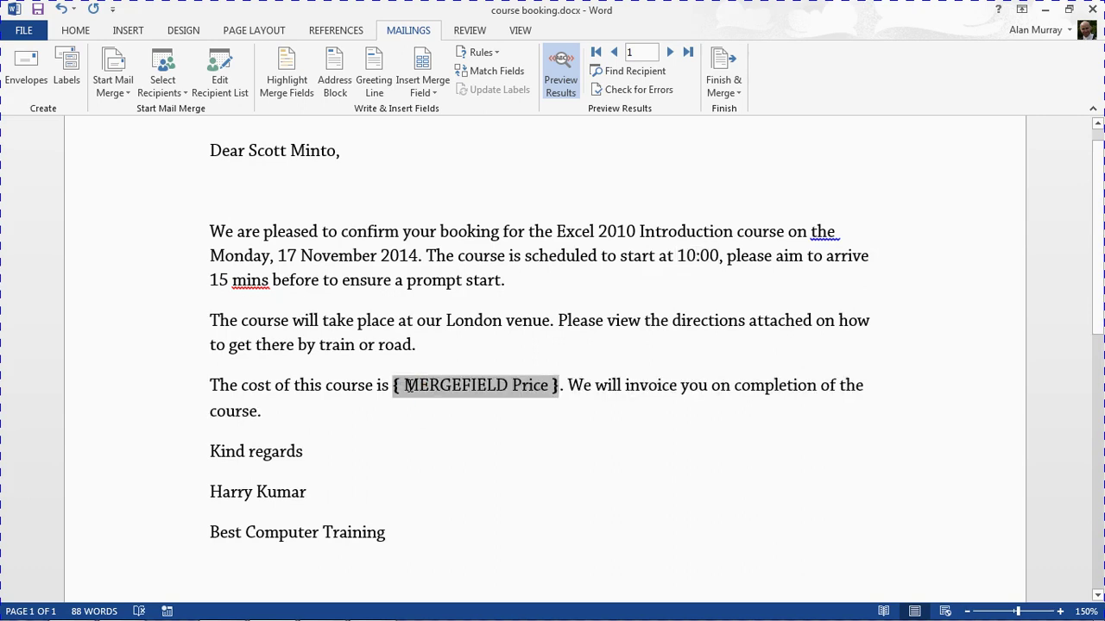
click(549, 386)
text(\)
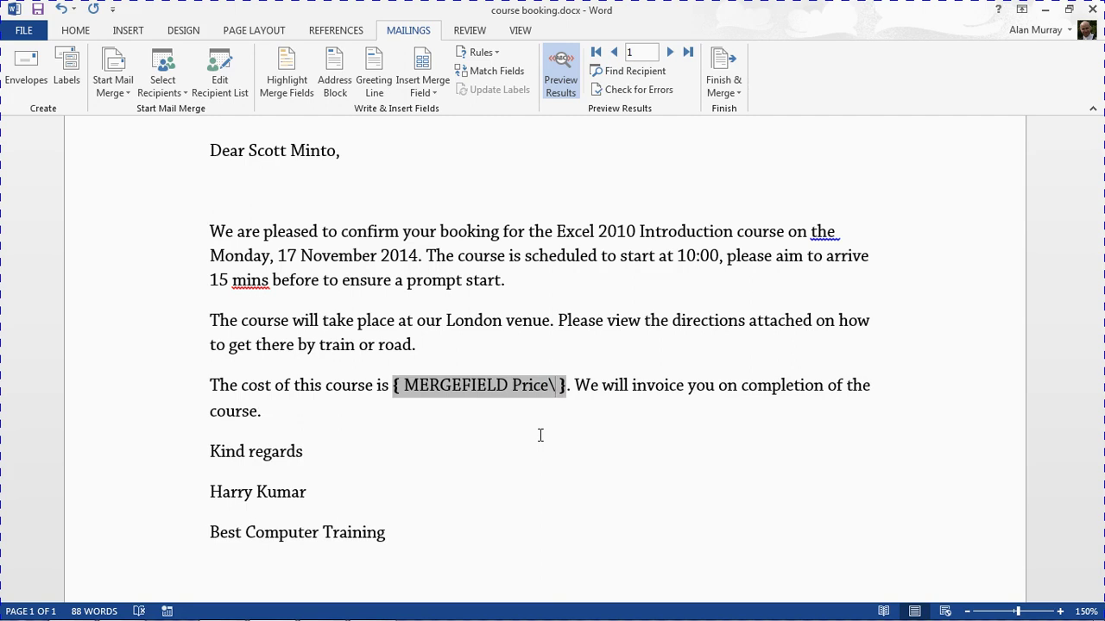
text(#)
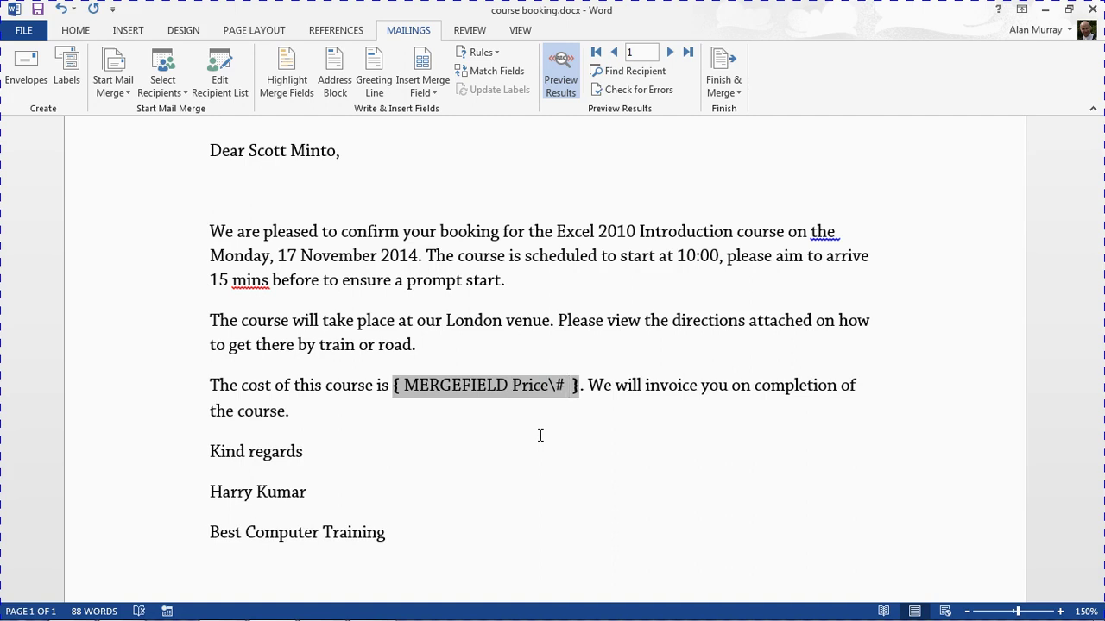
text( " )
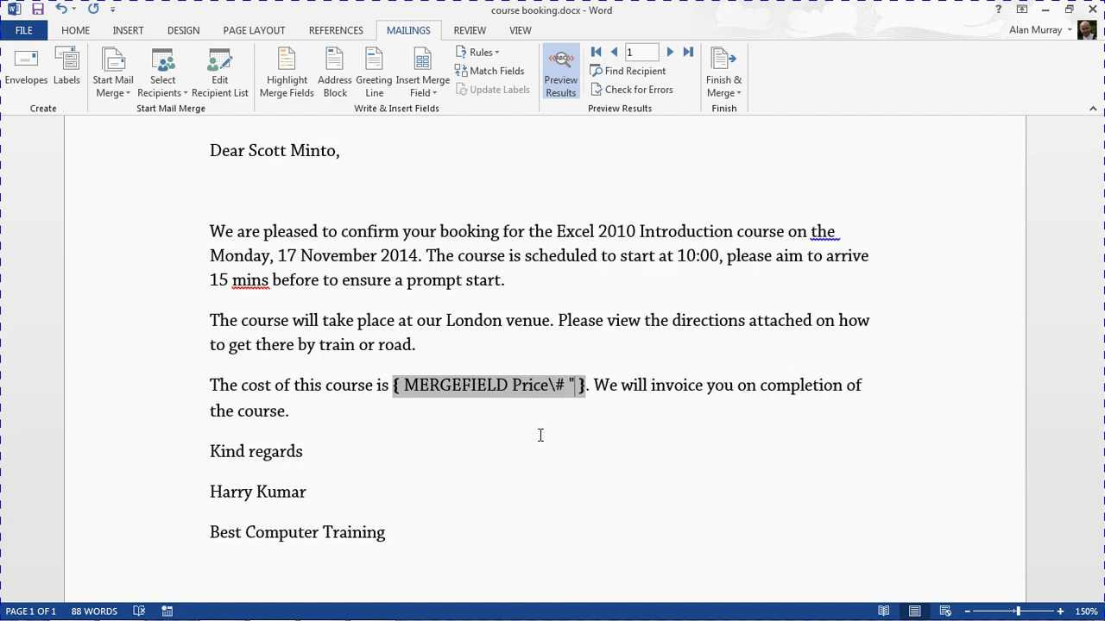
text(£)
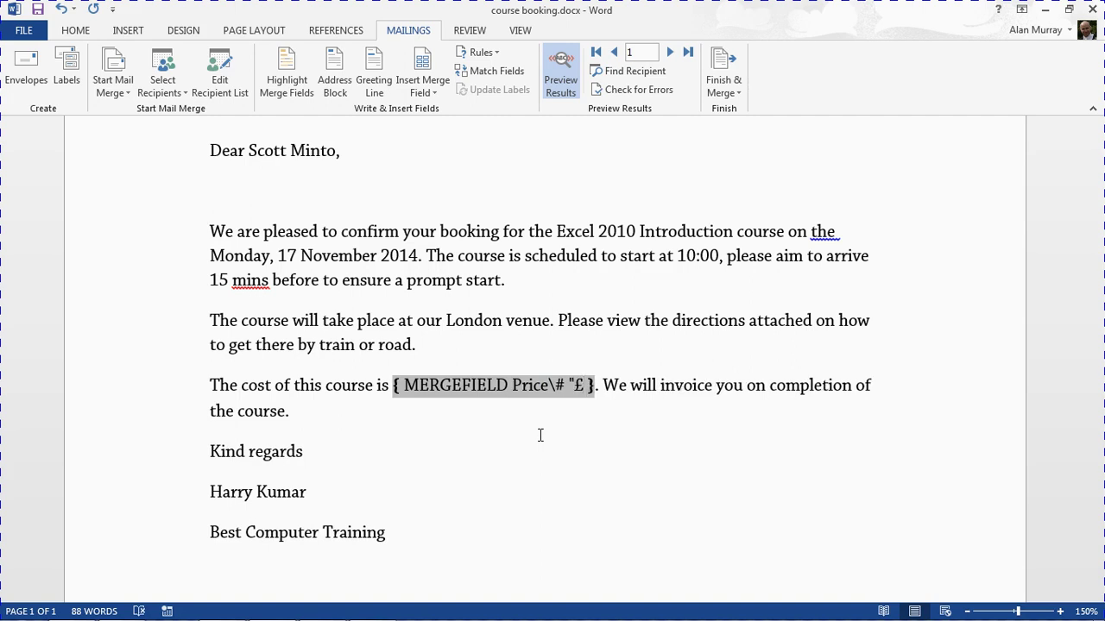
text(0.)
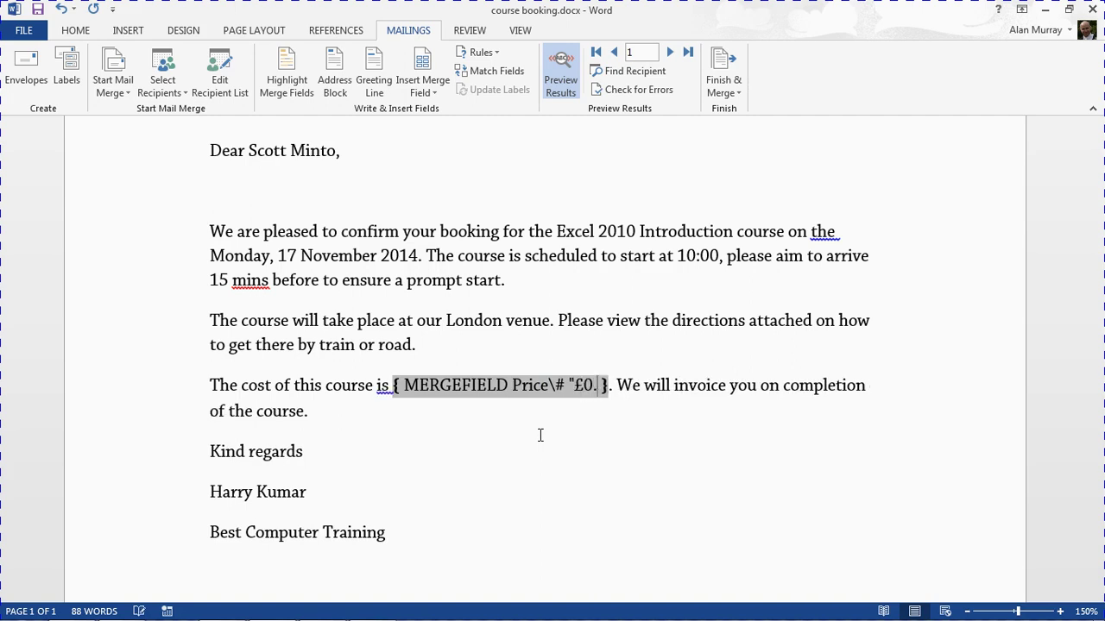
text(00)
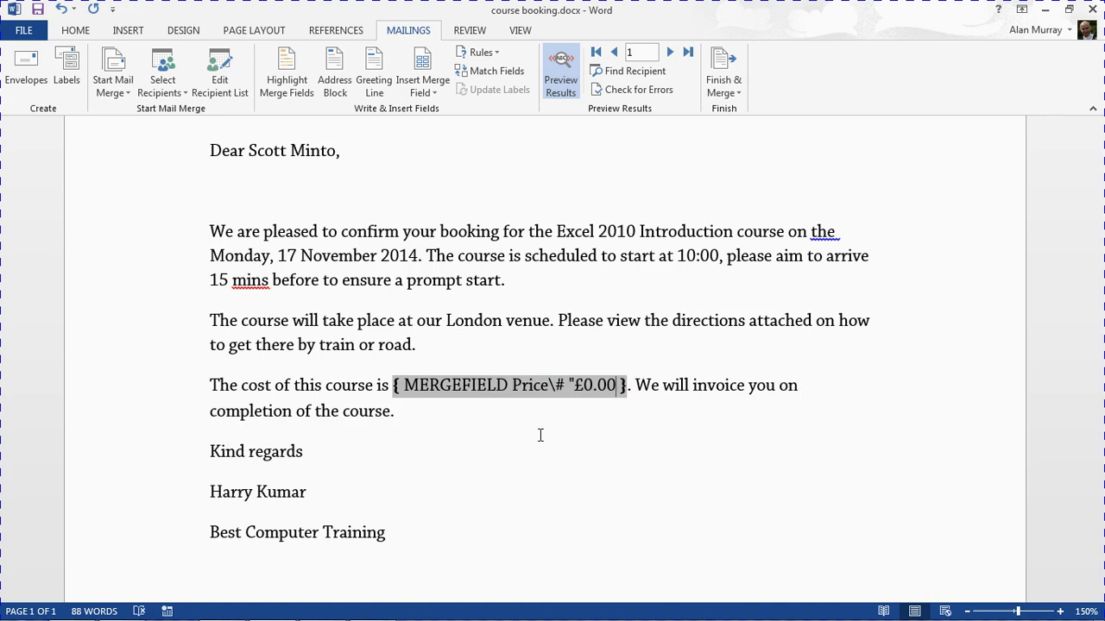
text(")
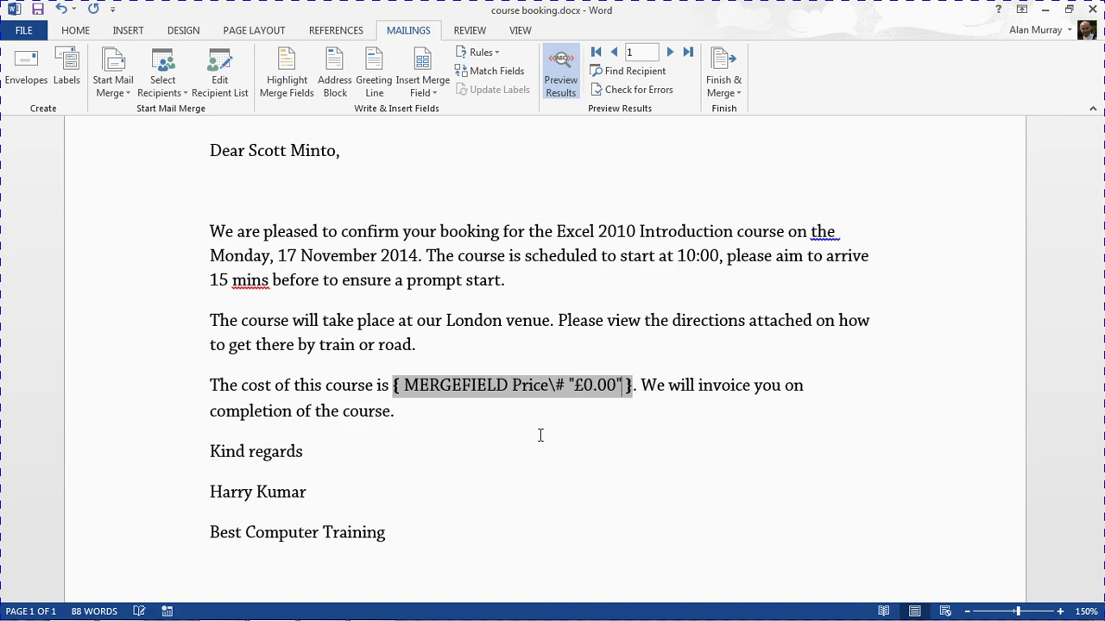
key(F9)
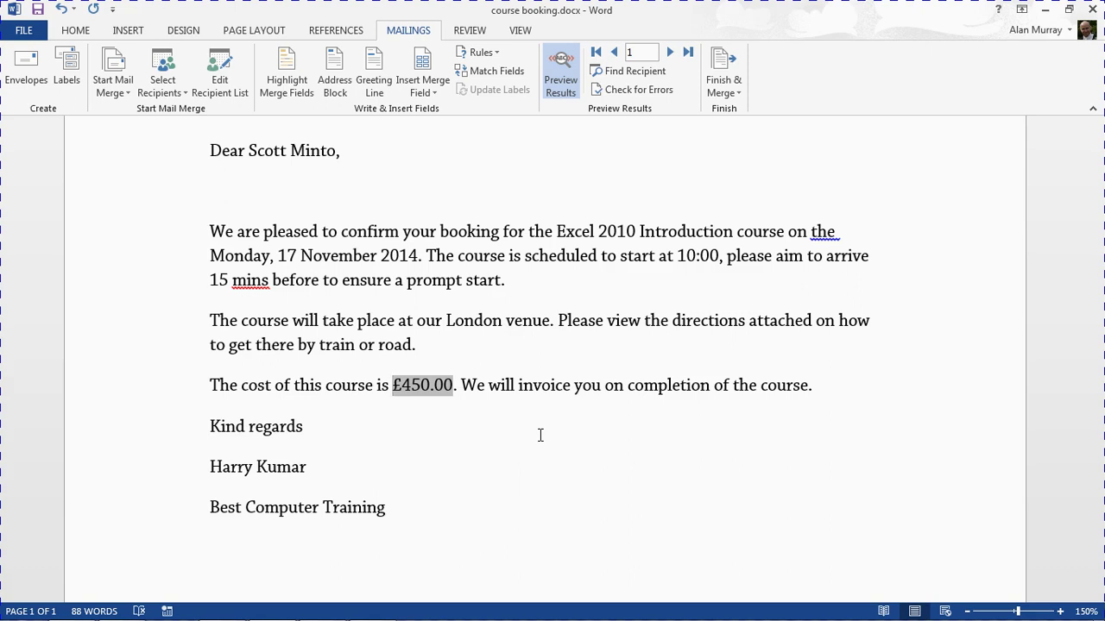
Step: Extend the Price switch to \# "£0.00;(£0.00)" so negative amounts show in brackets
key(shift+F9)
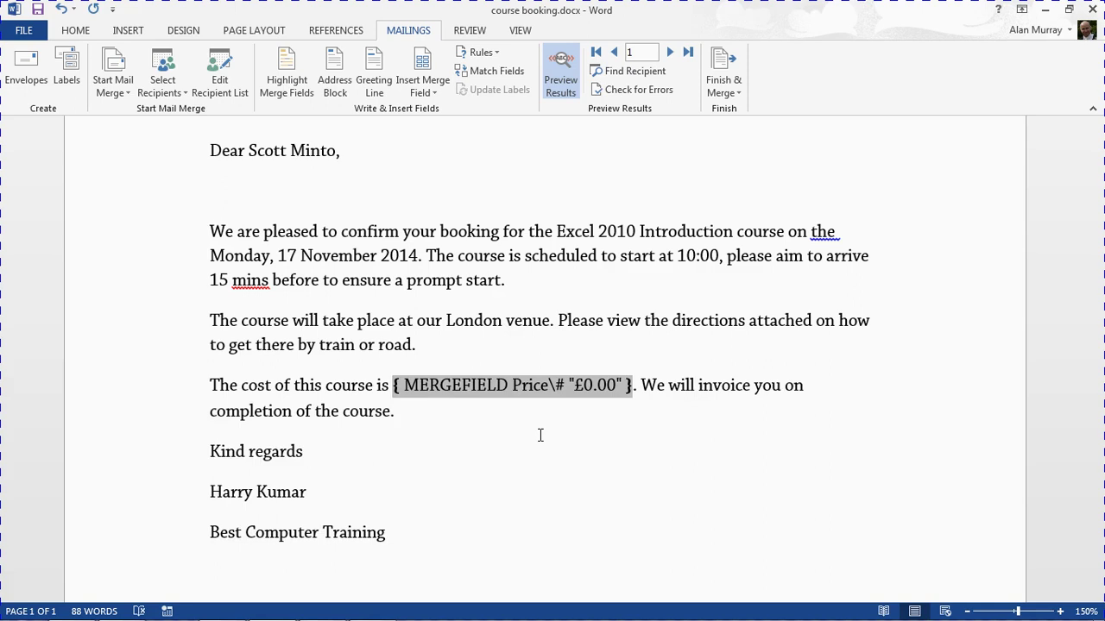
click(618, 385)
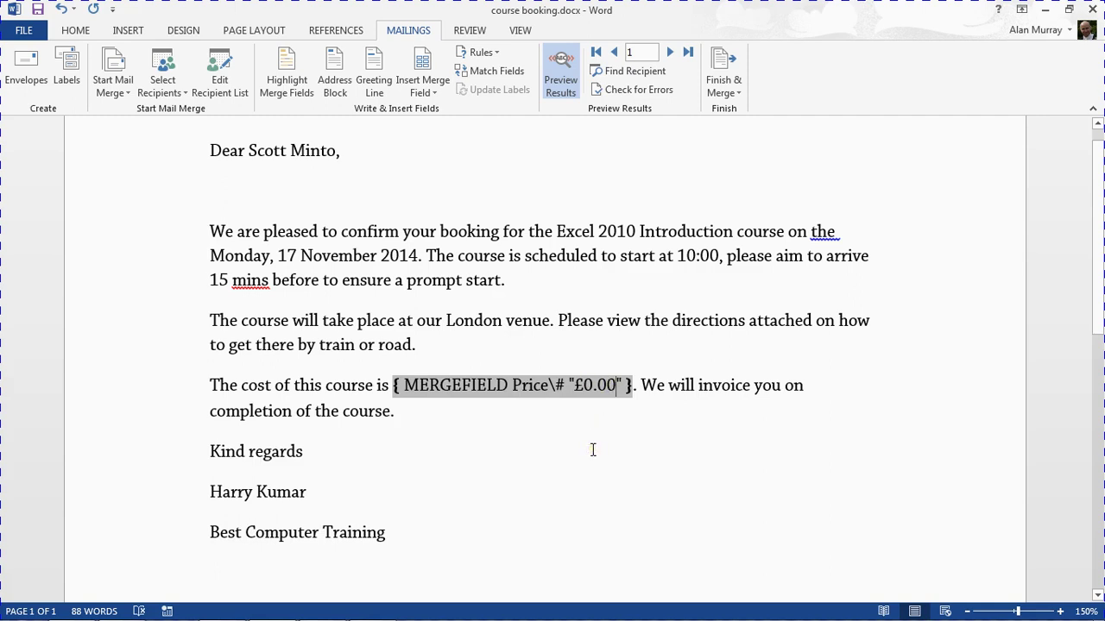
text(;)
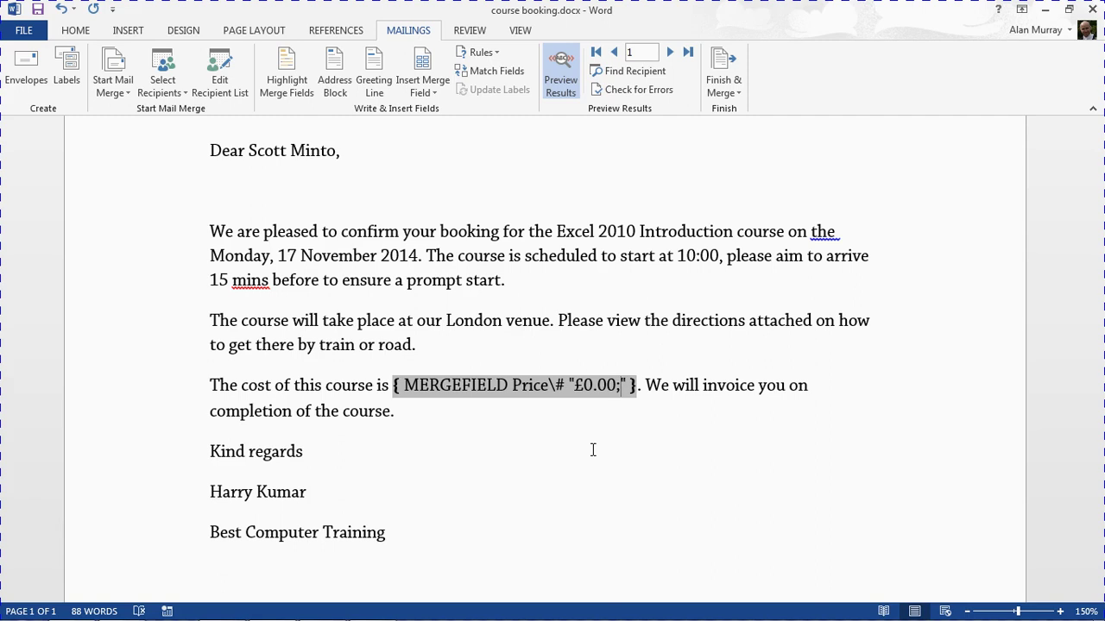
text(()
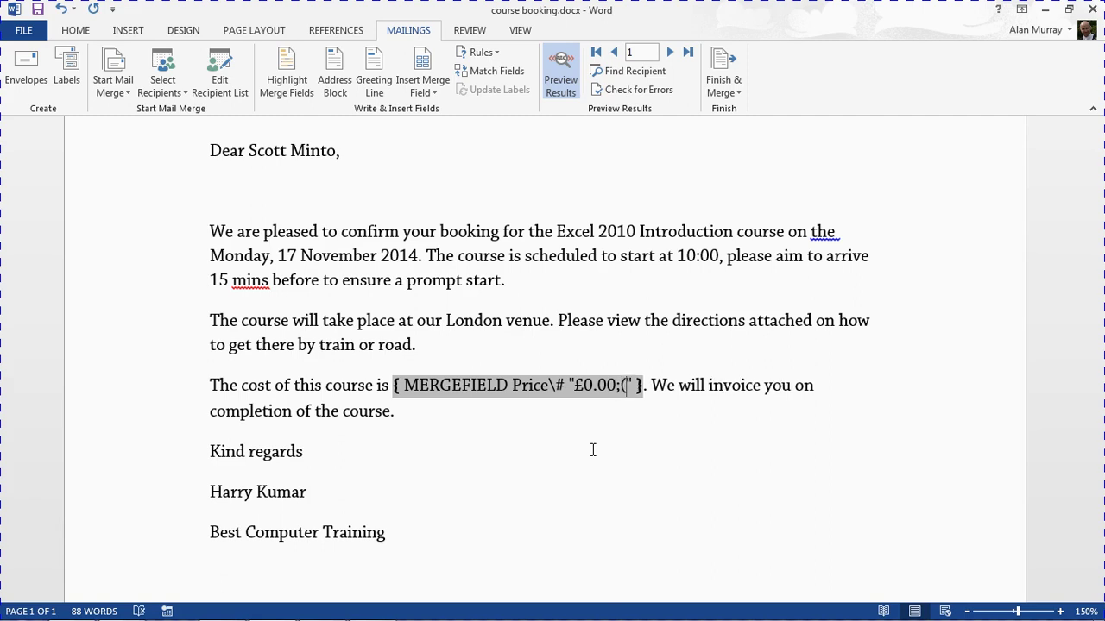
text(£)
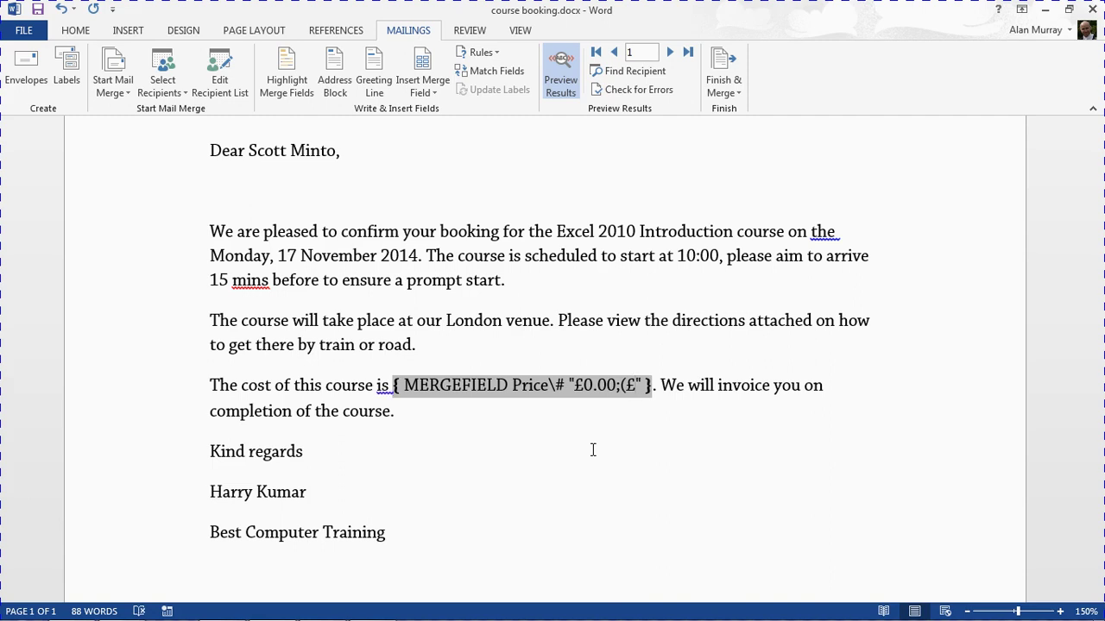
text(0.00)
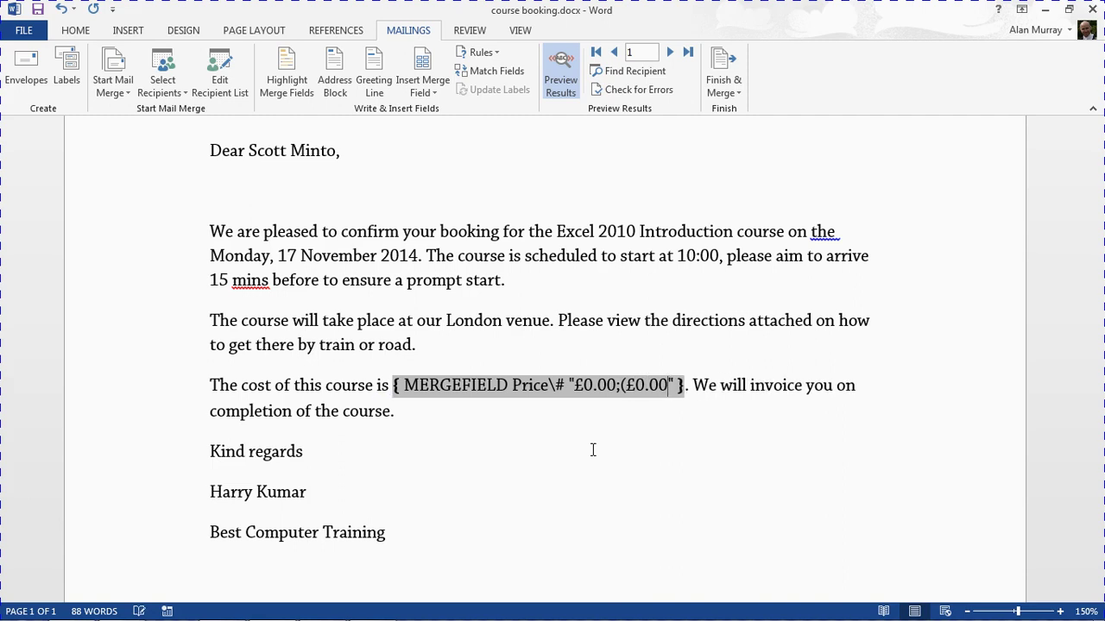
text())
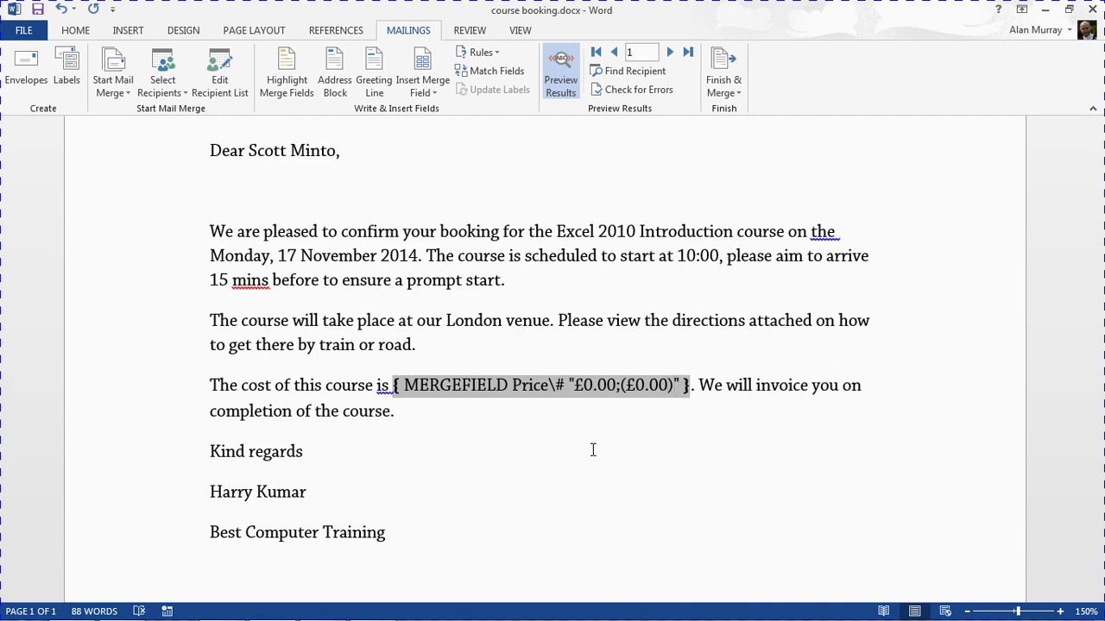
key(F9)
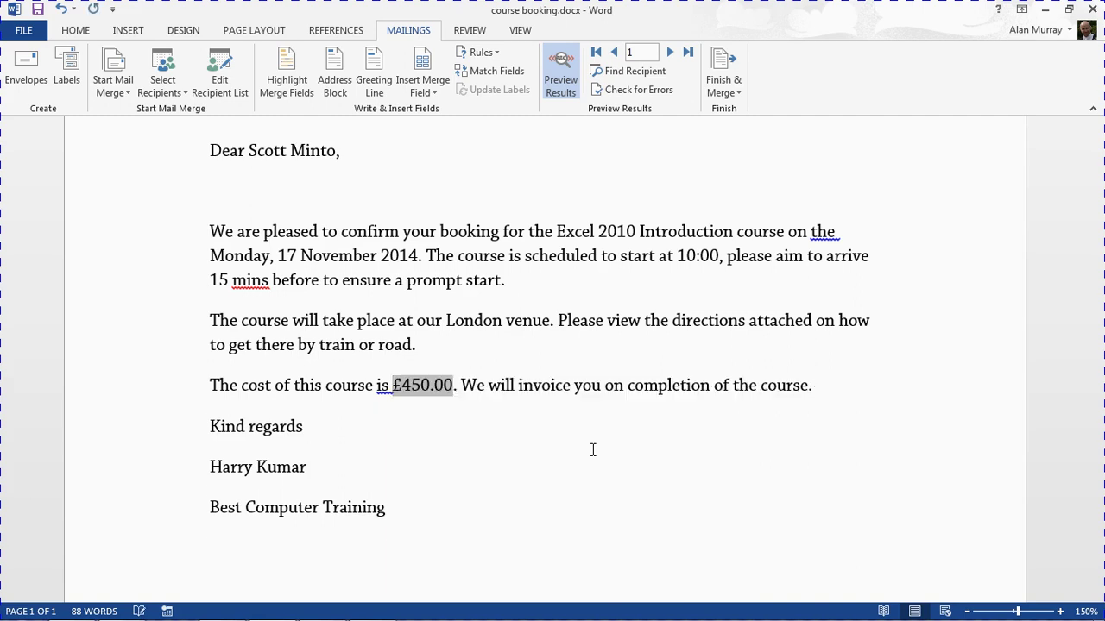
click(428, 392)
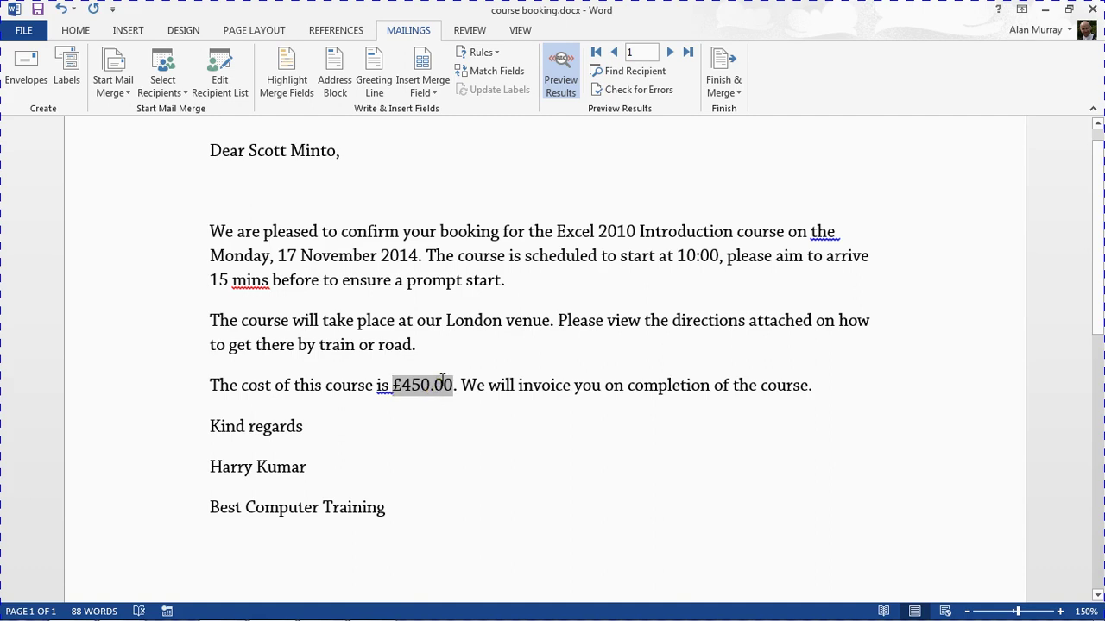
Step: Change the Excel price in F3 from 400 to -£30, then return to the Word letter
key(alt+Tab)
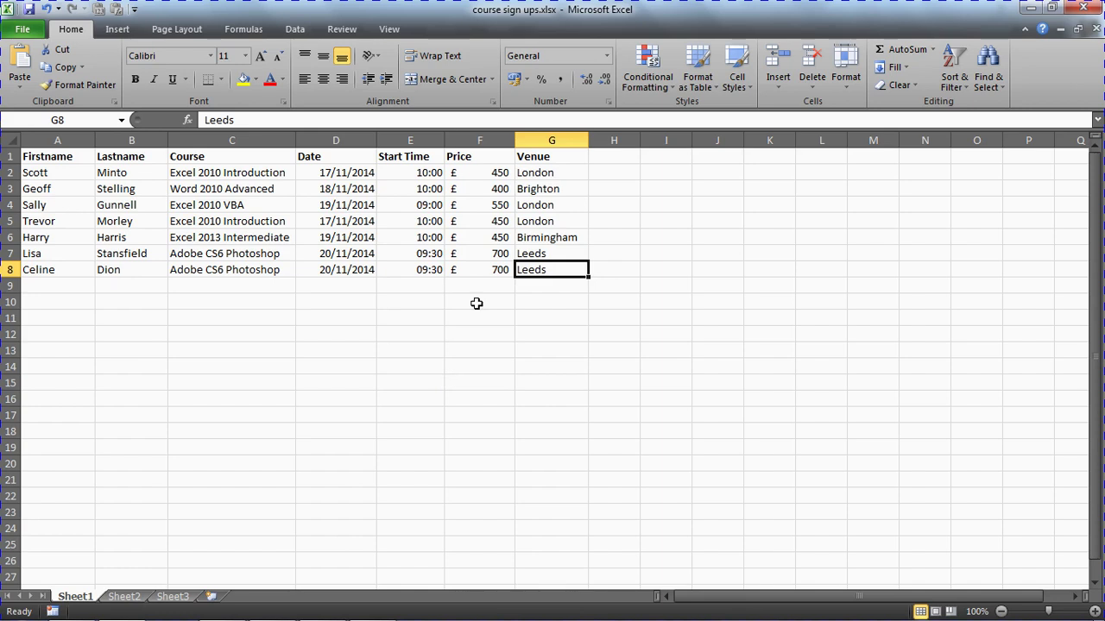
click(493, 188)
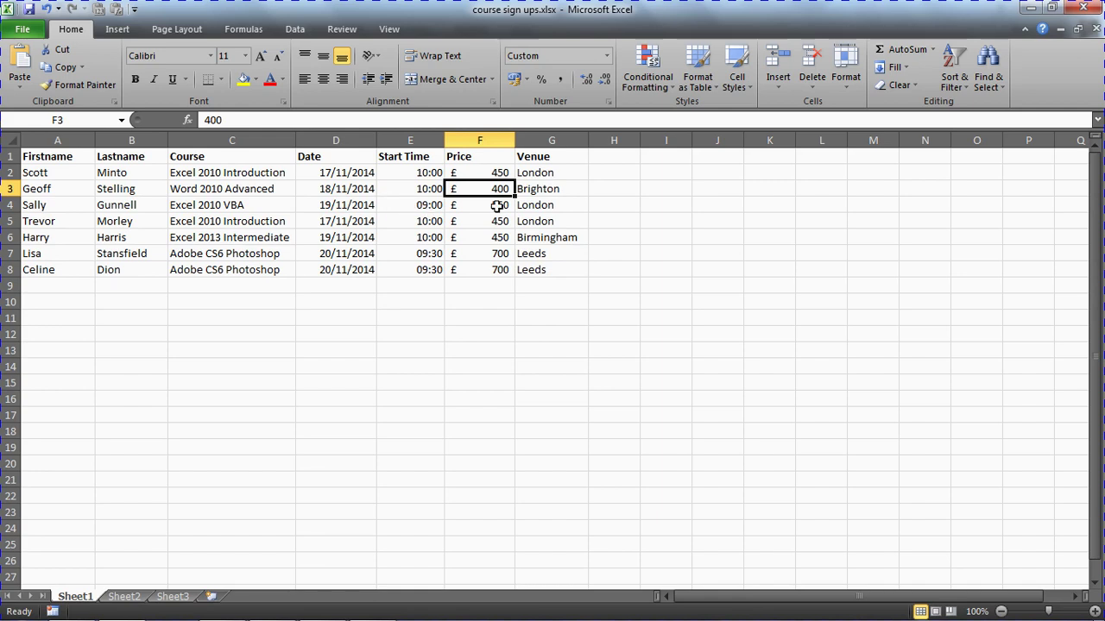
text(-)
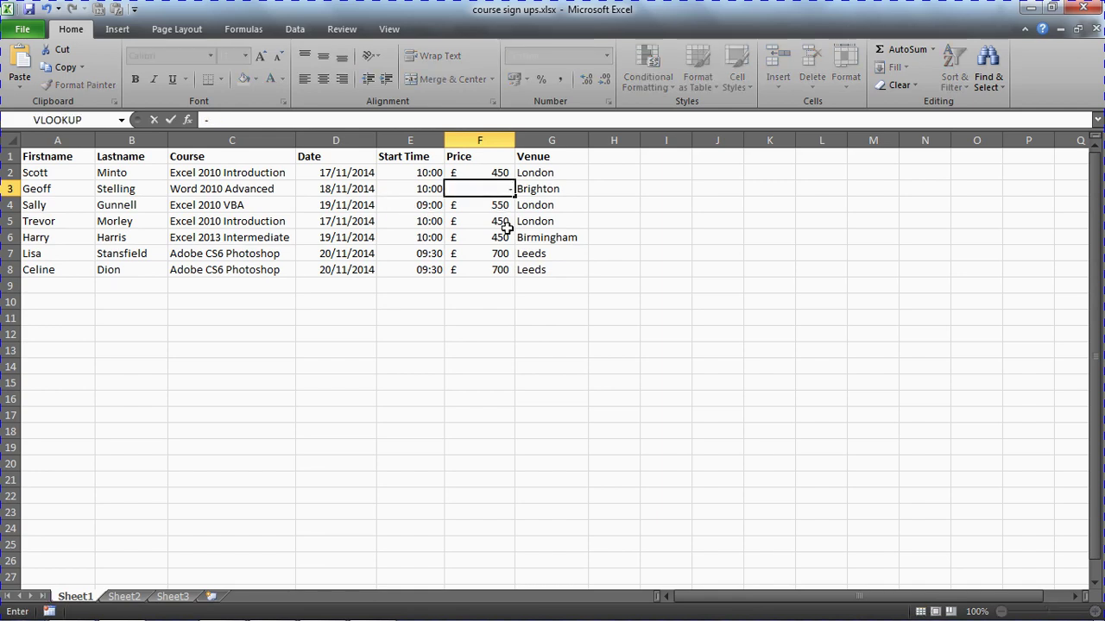
text(£ 30)
key(Return)
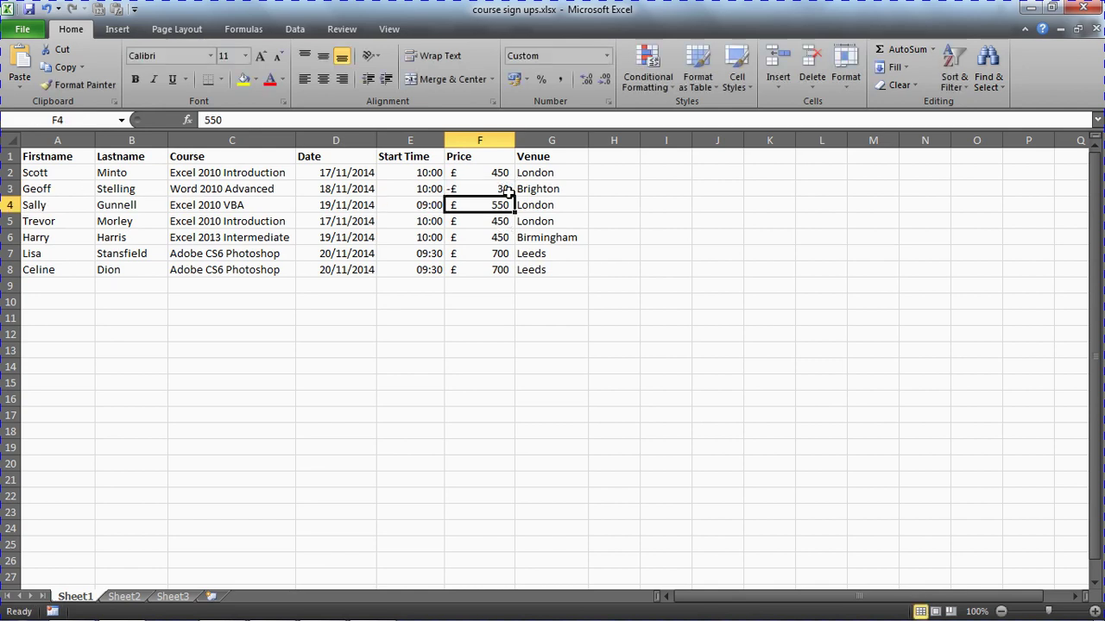
key(alt+Tab)
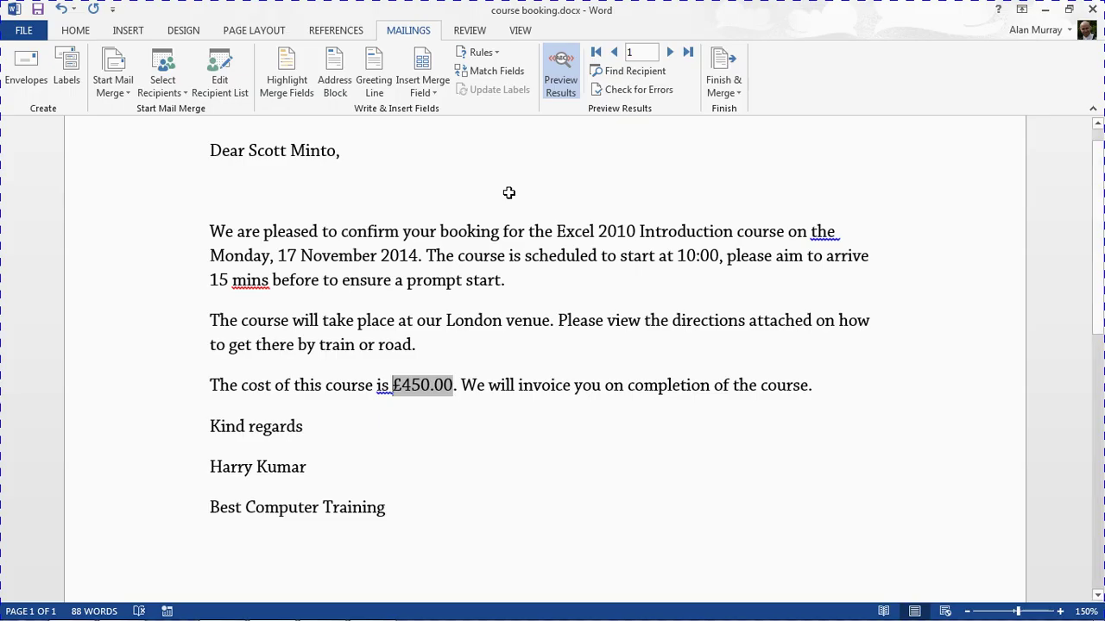
Step: Preview merge record 2 and check the recipient name and the bracketed (£30.00) price
click(670, 54)
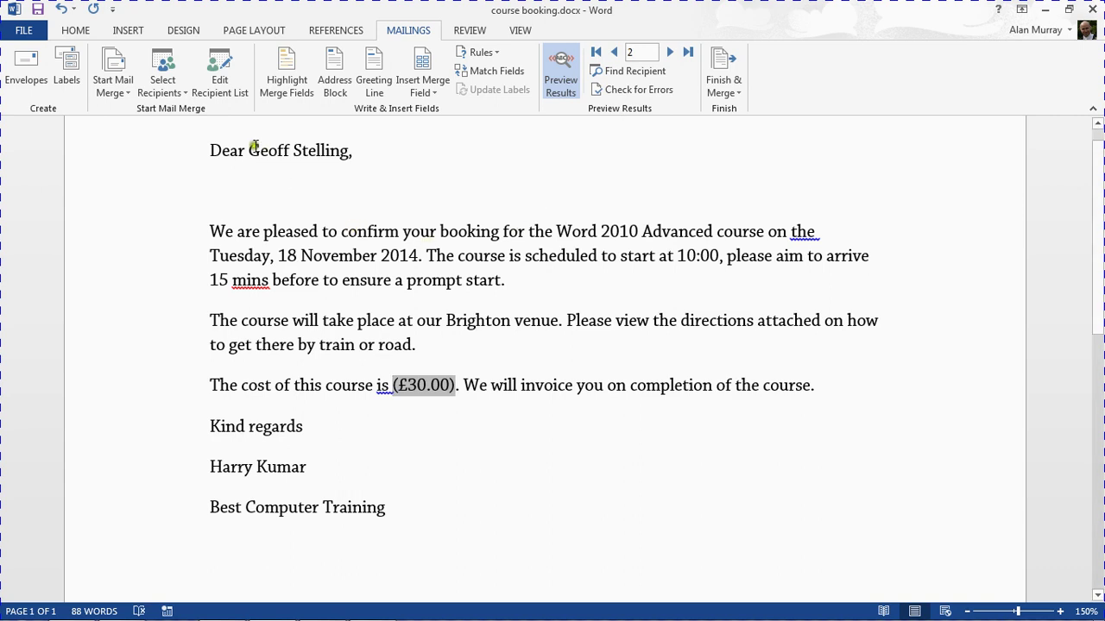
drag(250, 149, 345, 163)
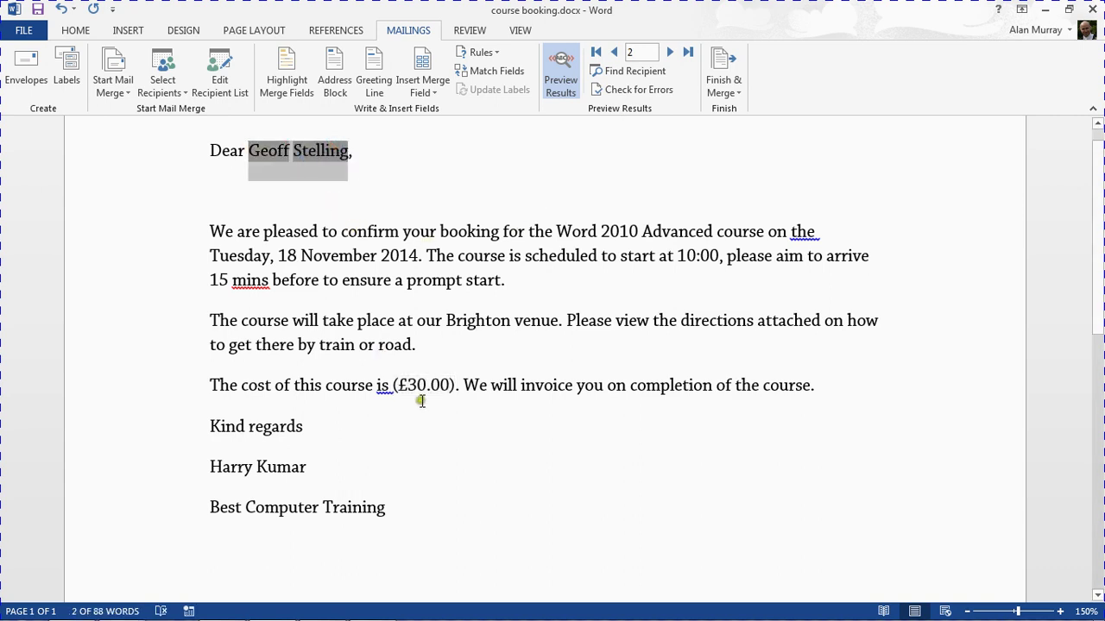
click(402, 329)
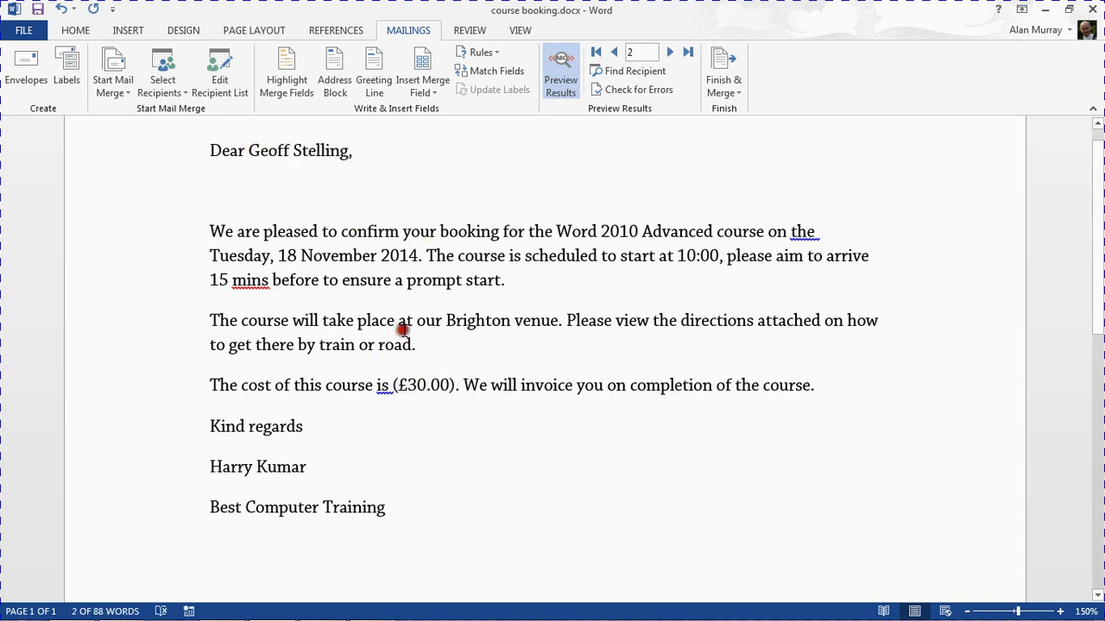